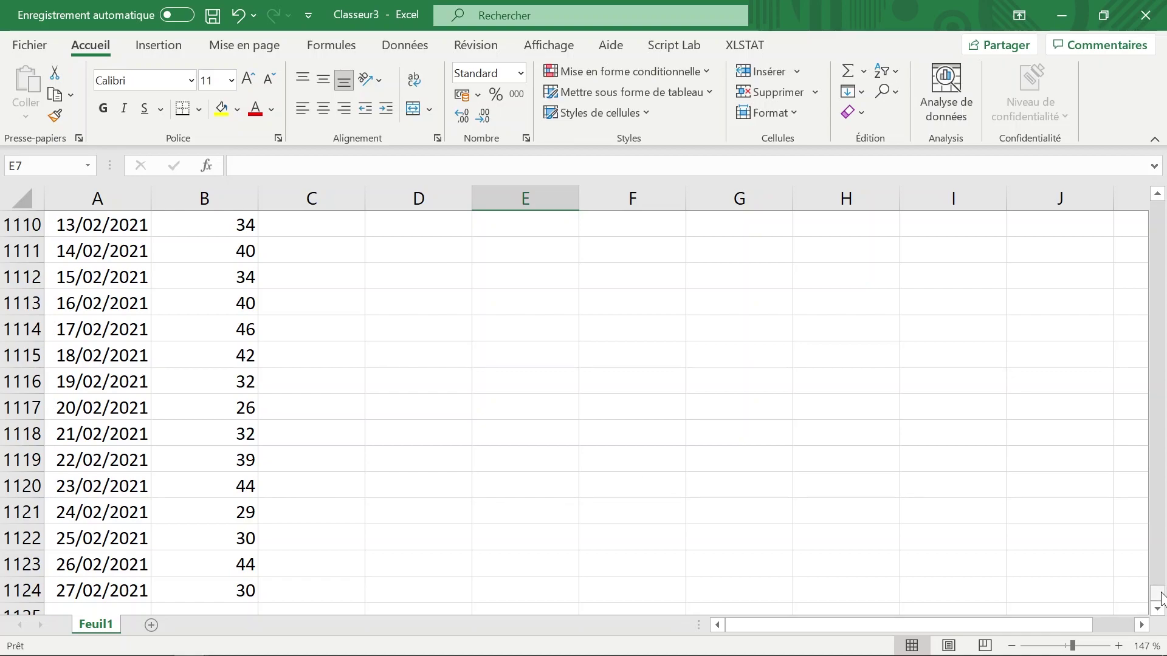
# Examine the Date and Abonnés columns from the first rows to the 19/10/2020 and 20/10/2020 entries
pyautogui.moveTo(1156, 594); pyautogui.dragTo(1157, 207)
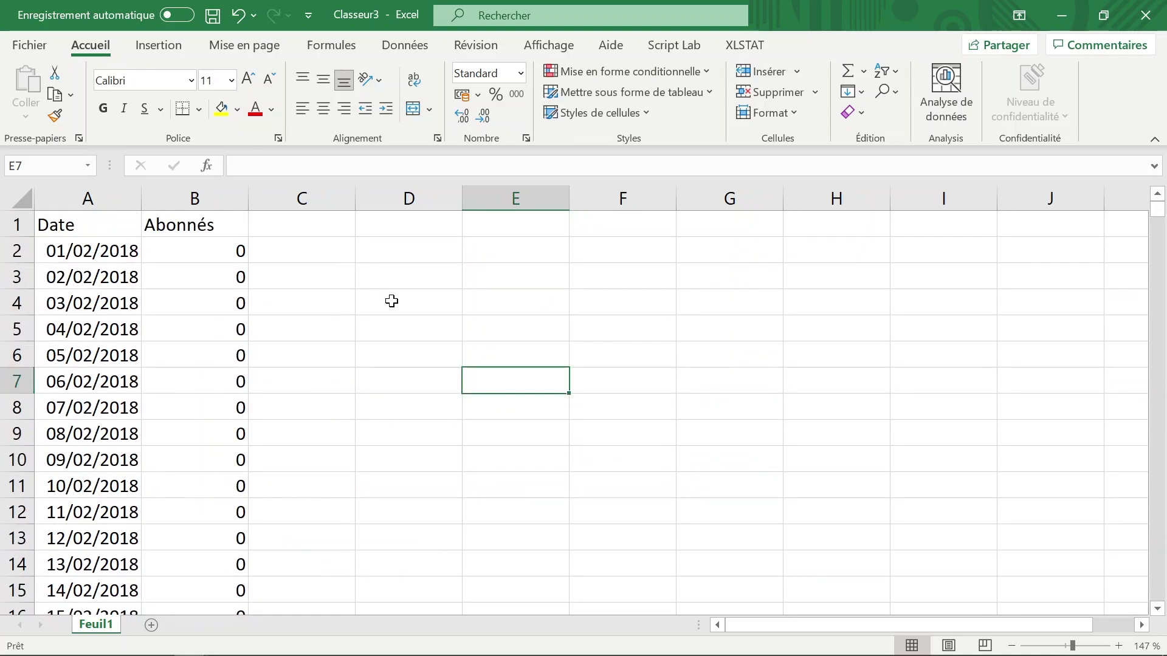
pyautogui.click(91, 245)
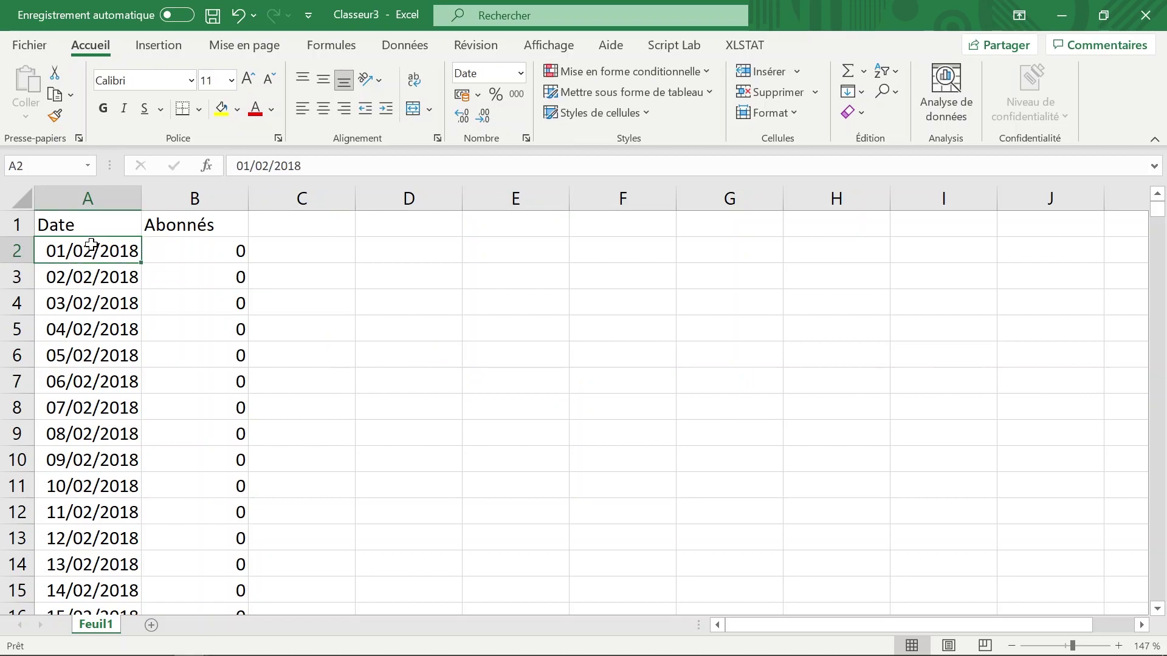
pyautogui.click(170, 250)
pyautogui.scroll(-20, 170, 250)
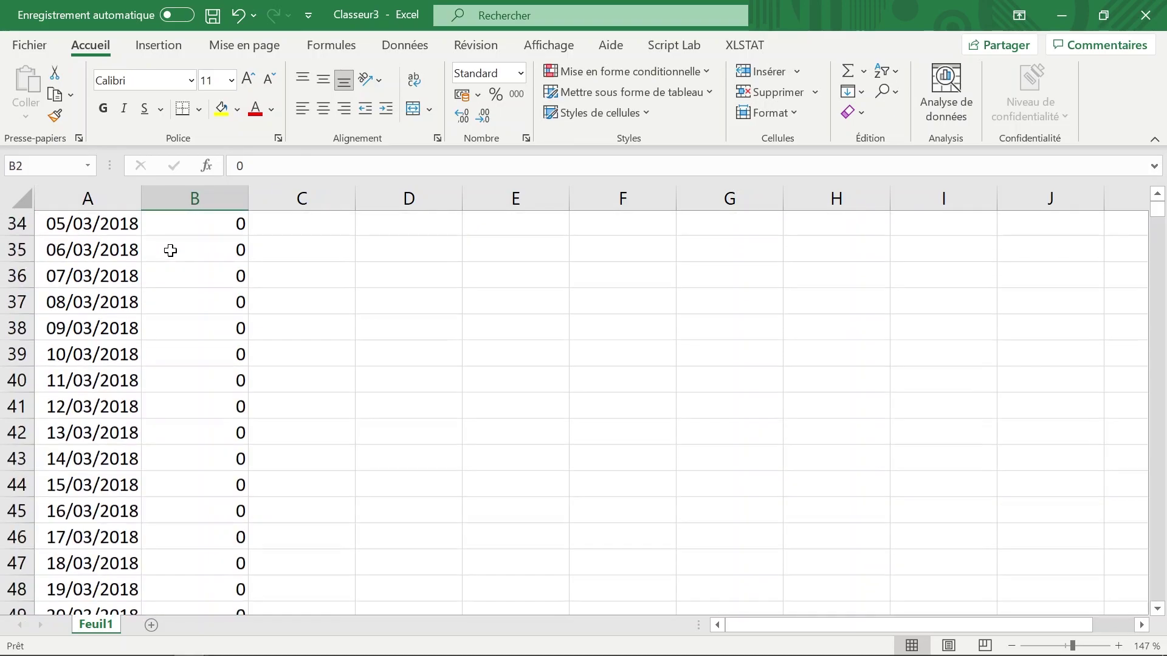
pyautogui.scroll(-20, 170, 250)
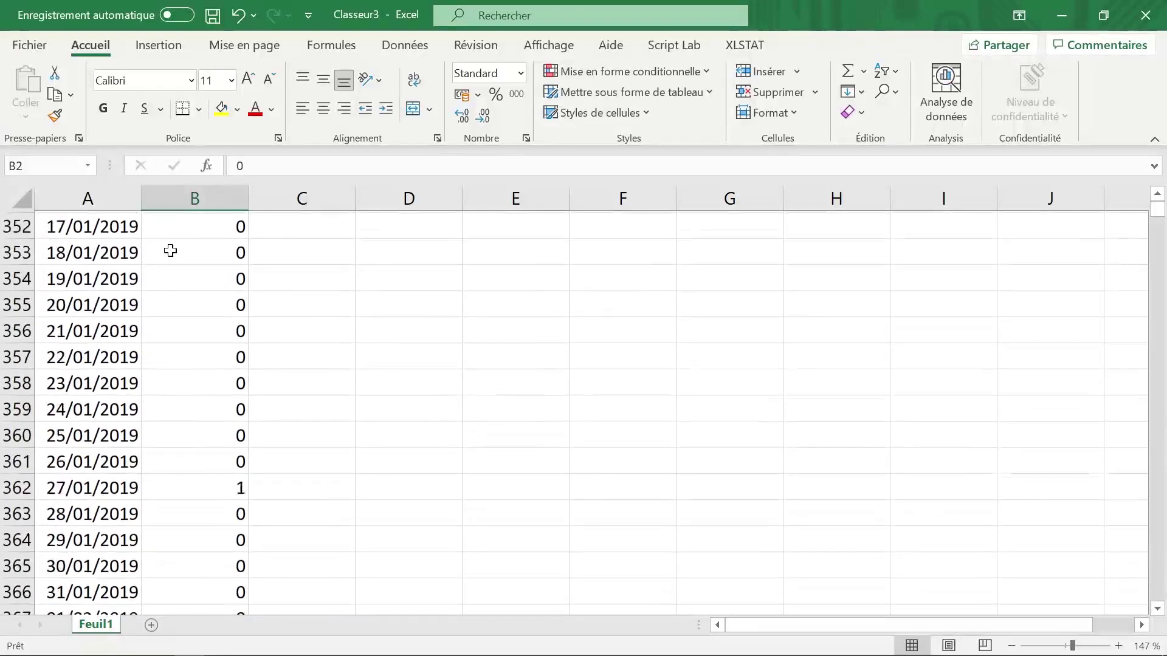
pyautogui.moveTo(1157, 338); pyautogui.dragTo(1157, 549)
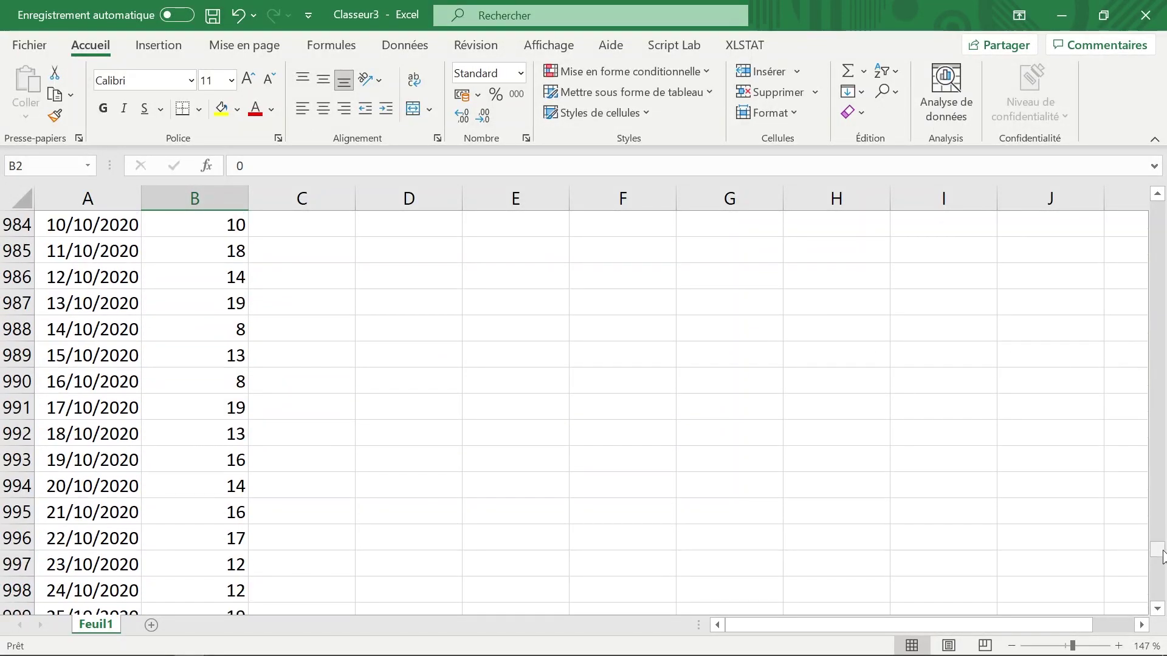
pyautogui.click(53, 462)
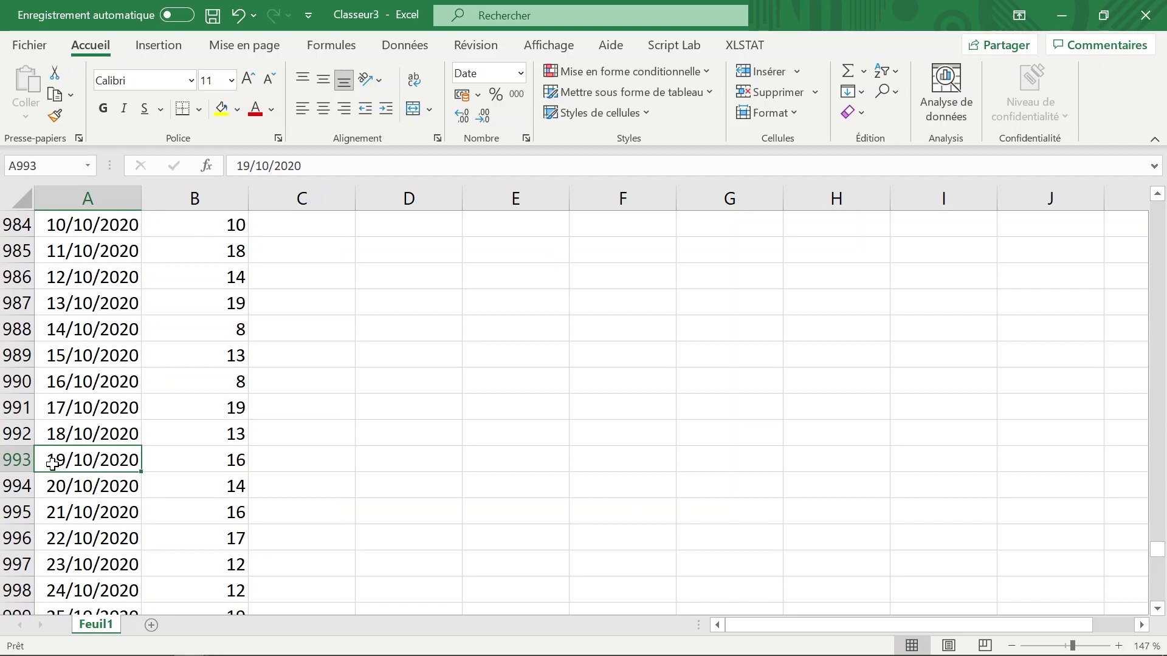
pyautogui.click(216, 458)
pyautogui.click(122, 489)
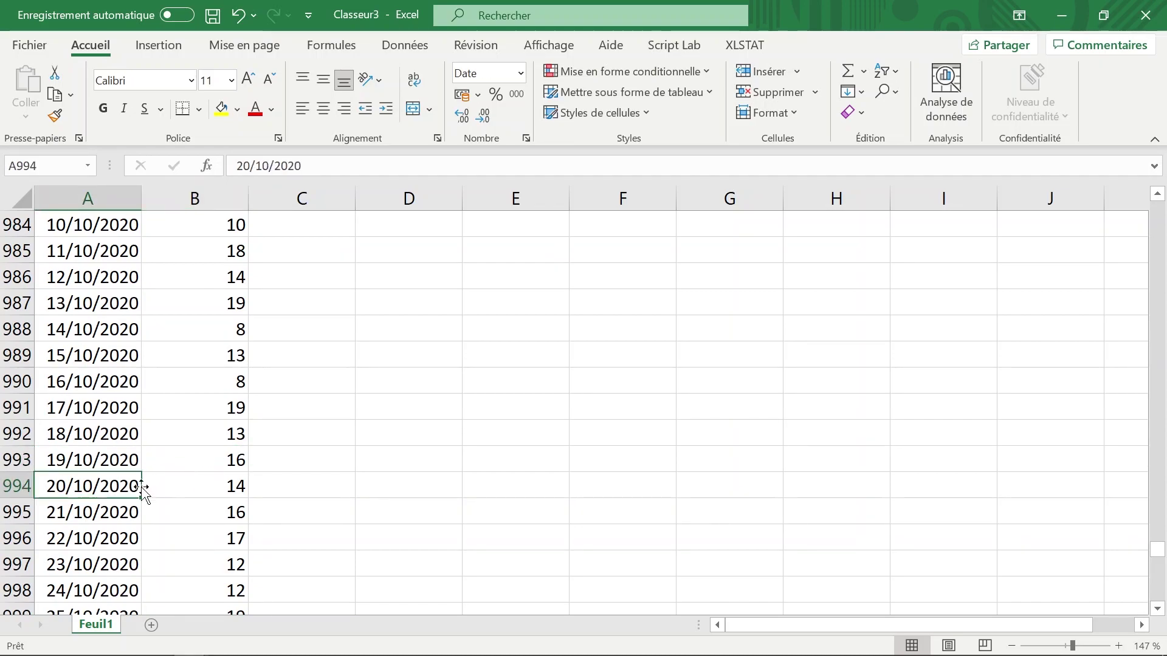
pyautogui.click(189, 486)
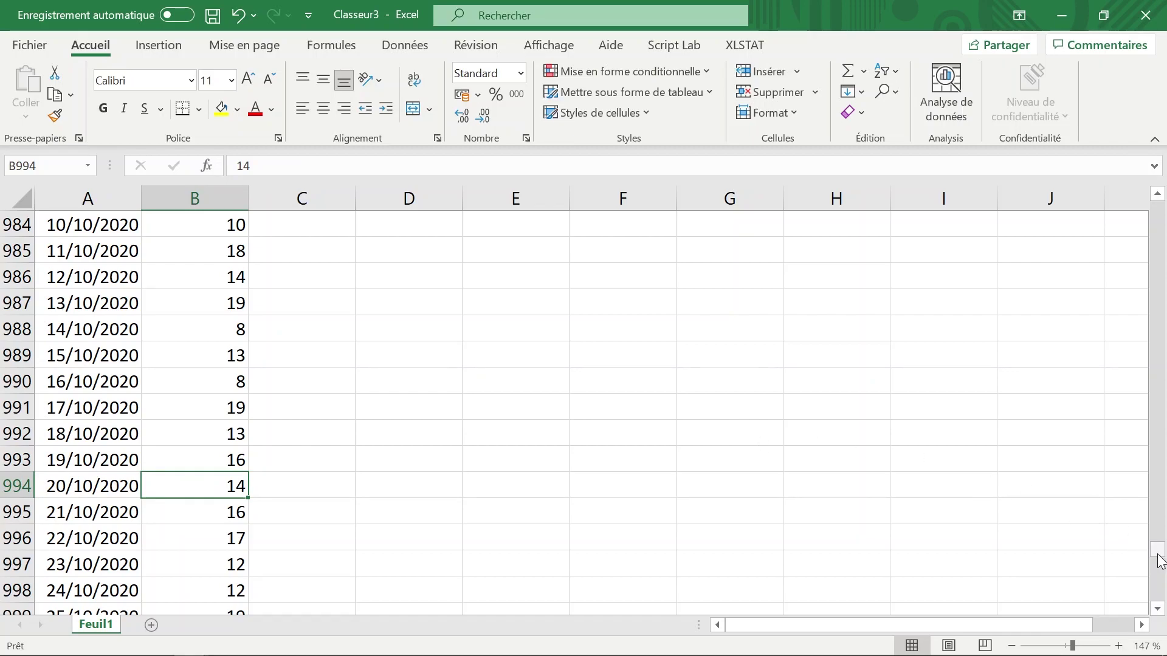
# Enter the header "Nombre d'abonnés" in cell C1, next to the Abonnés column
pyautogui.moveTo(1162, 557); pyautogui.dragTo(1159, 208)
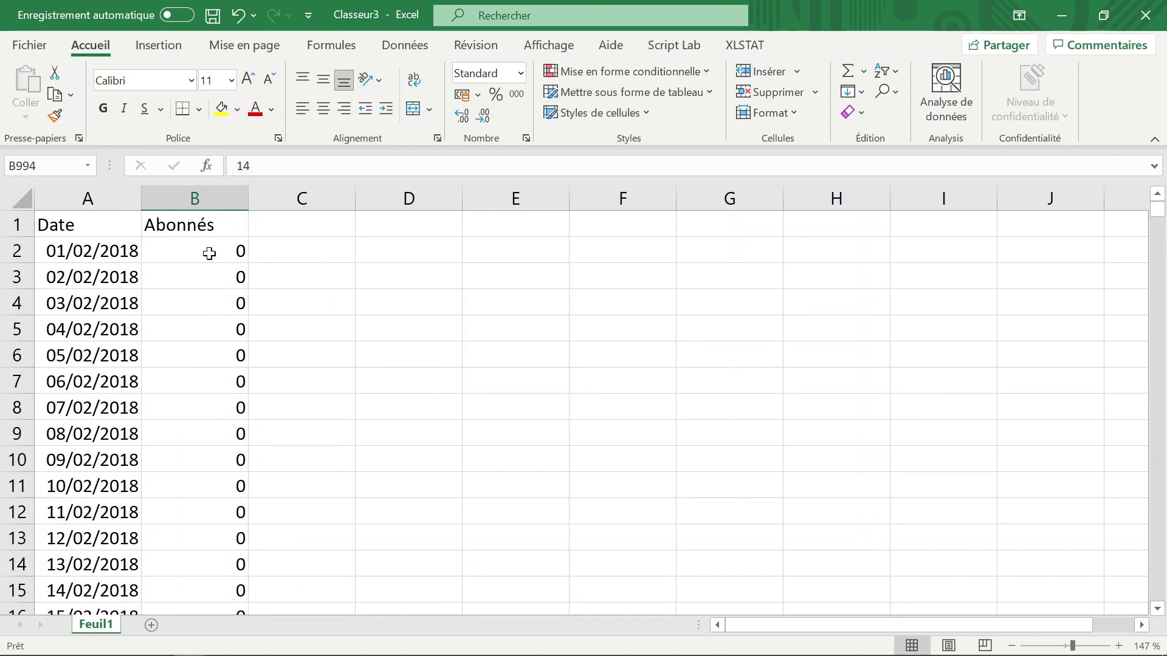
pyautogui.click(295, 230)
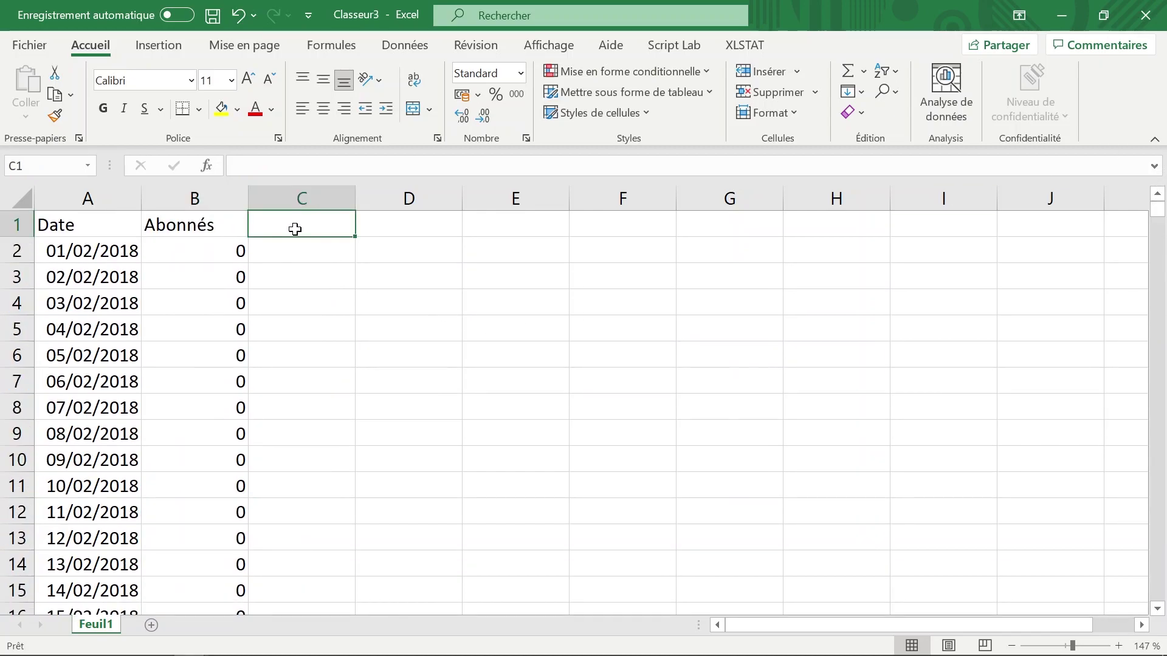
pyautogui.write('Nombre')
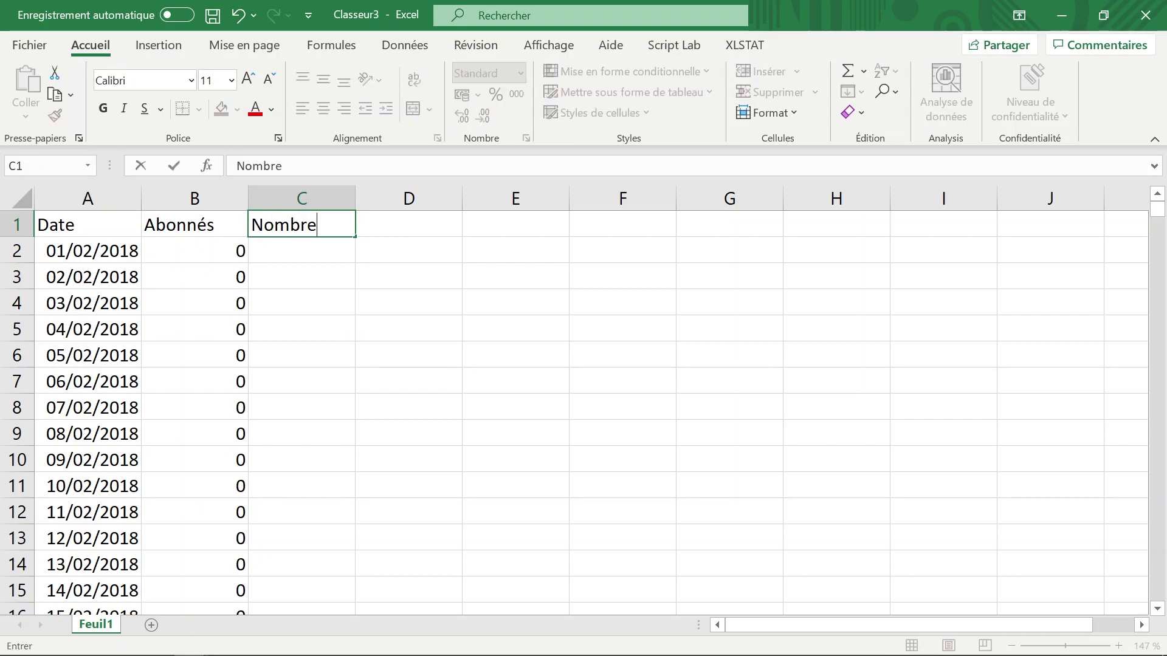
pyautogui.write(" d'abonnés")
pyautogui.press('Return')
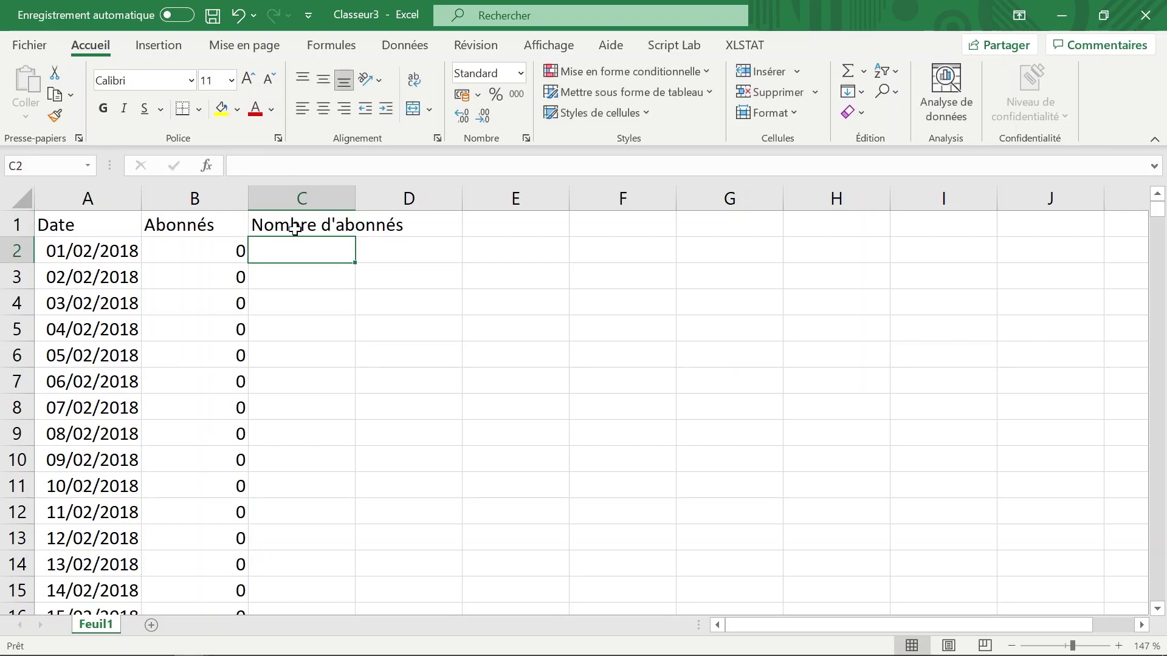
# Start the running total of subscribers with the formulas =B2 in C2 and =B3+C2 in C3
pyautogui.write('=')
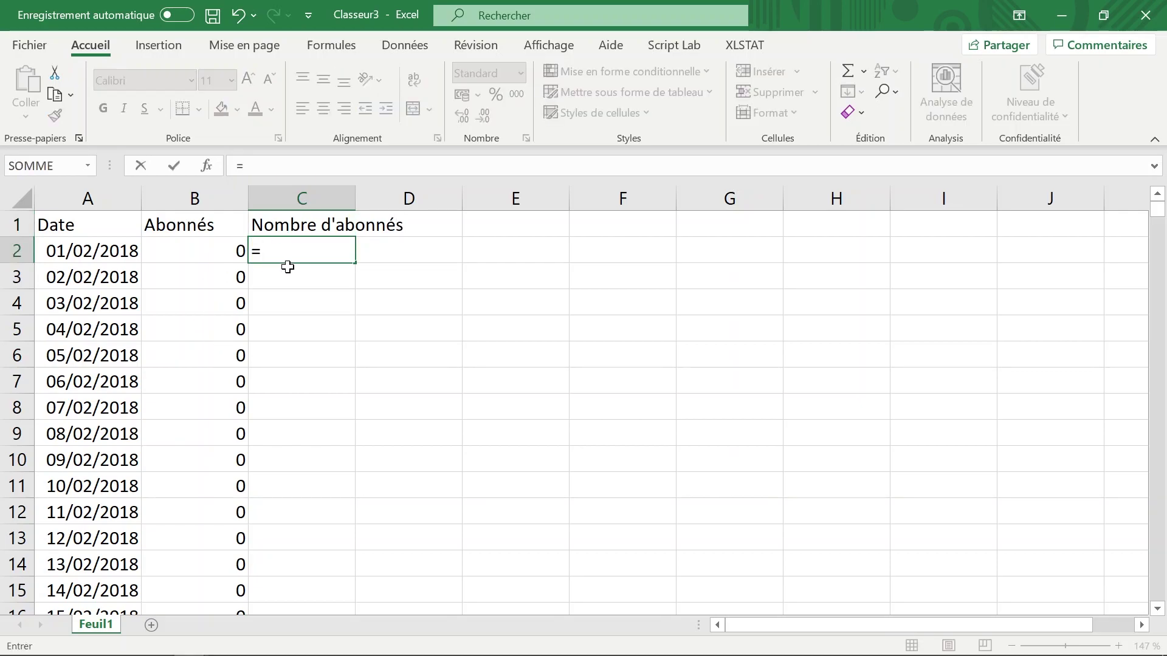
pyautogui.press('Left')
pyautogui.press('Return')
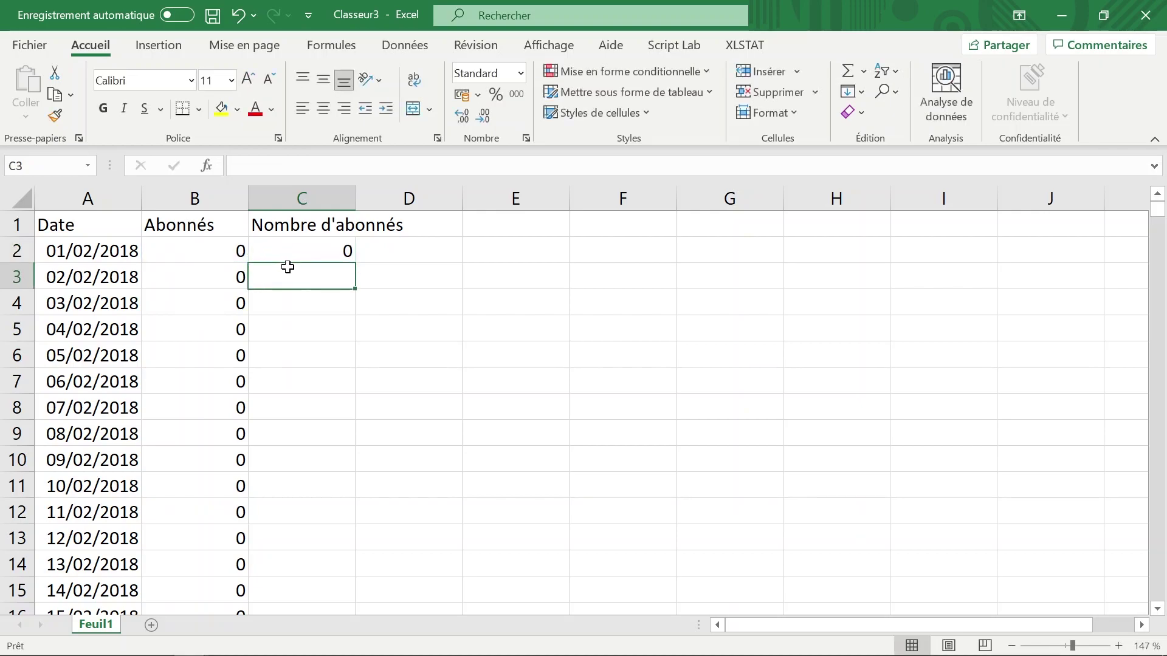
pyautogui.write('=')
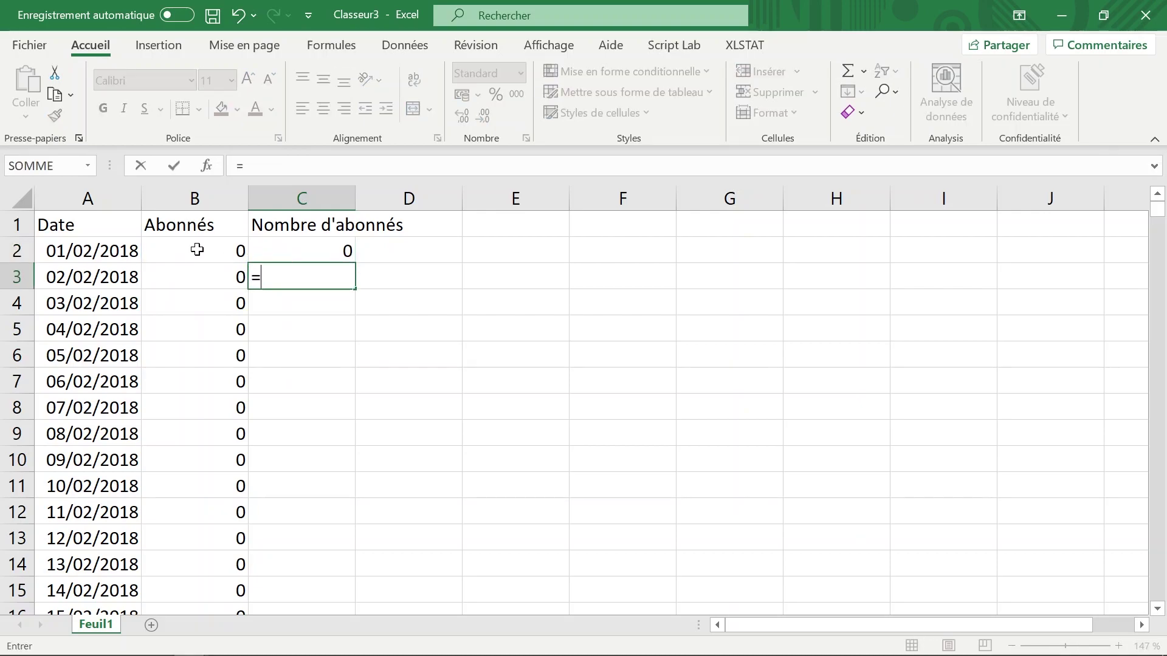
pyautogui.press('Left')
pyautogui.write('+')
pyautogui.press('Up')
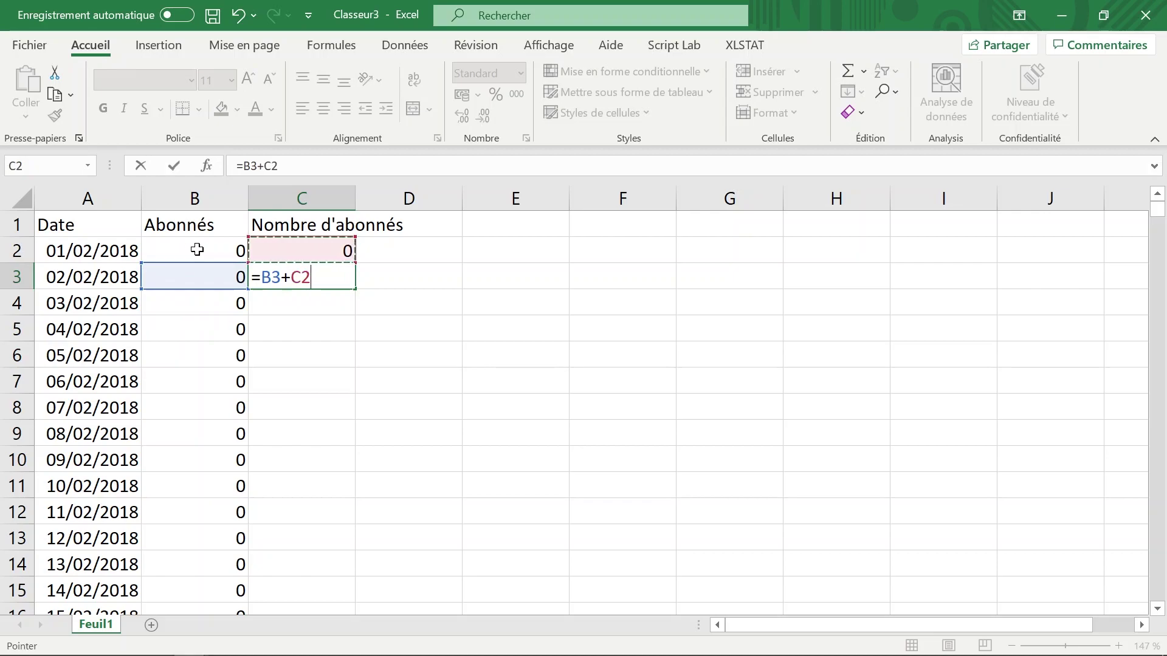
pyautogui.press('Return')
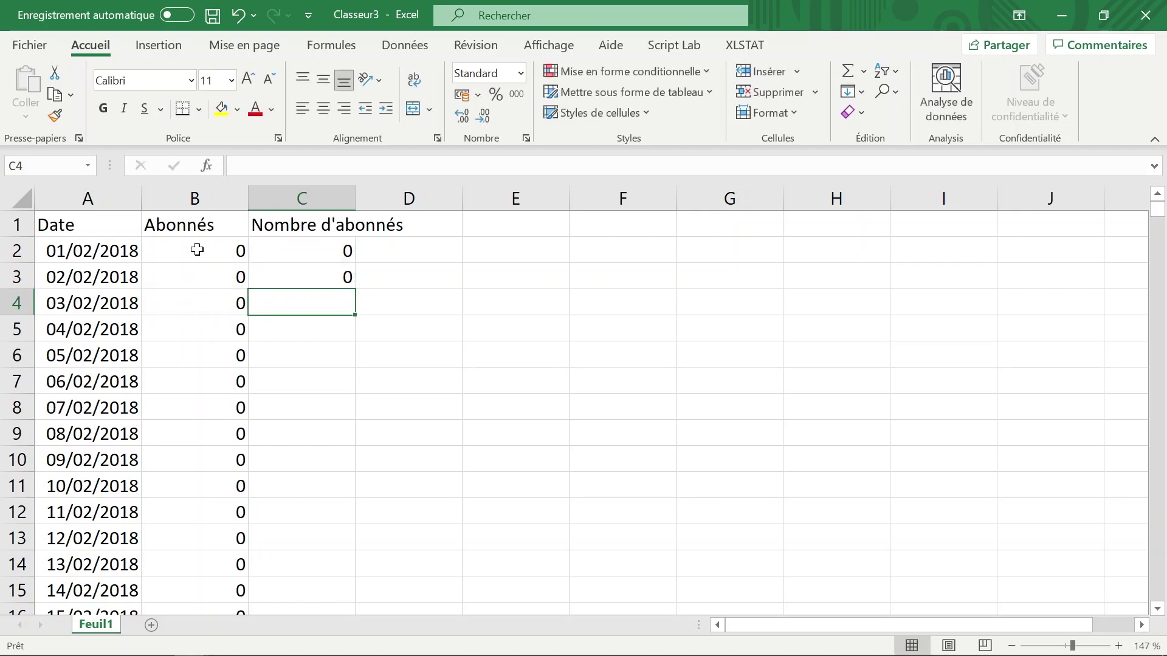
# Fill the cumulative formula in C3 down column C to the last data row and check the end of the column
pyautogui.click(302, 281)
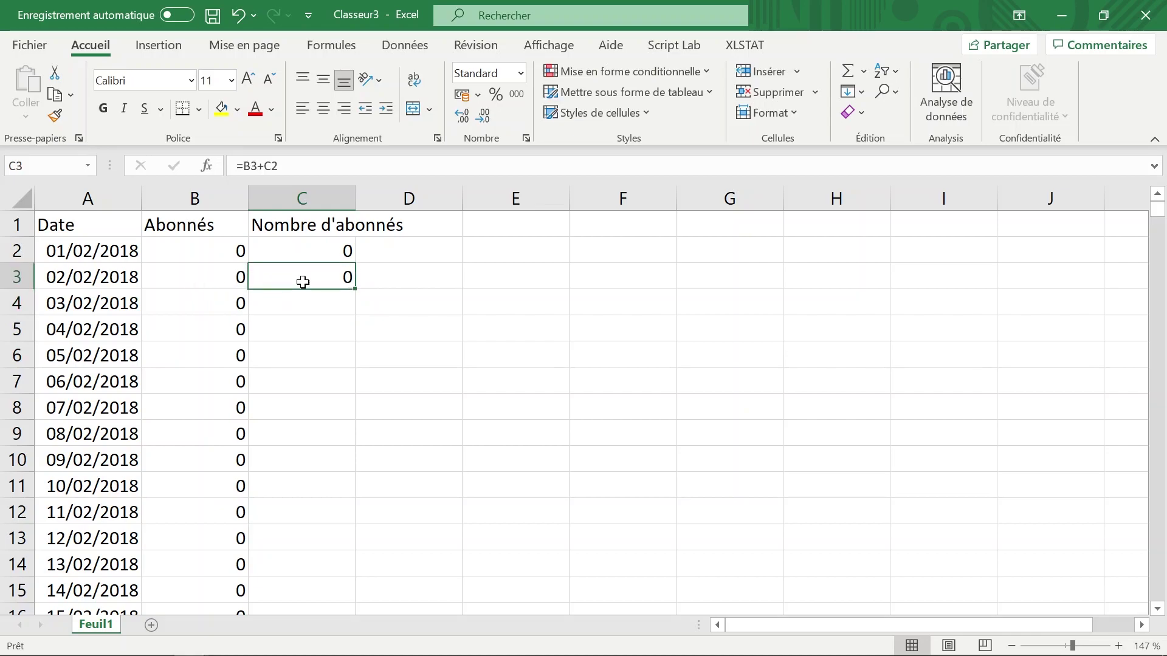
pyautogui.moveTo(357, 290)
pyautogui.mouseDown()
pyautogui.moveTo(349, 430)
pyautogui.moveTo(358, 290)
pyautogui.mouseUp()
pyautogui.doubleClick(357, 290)
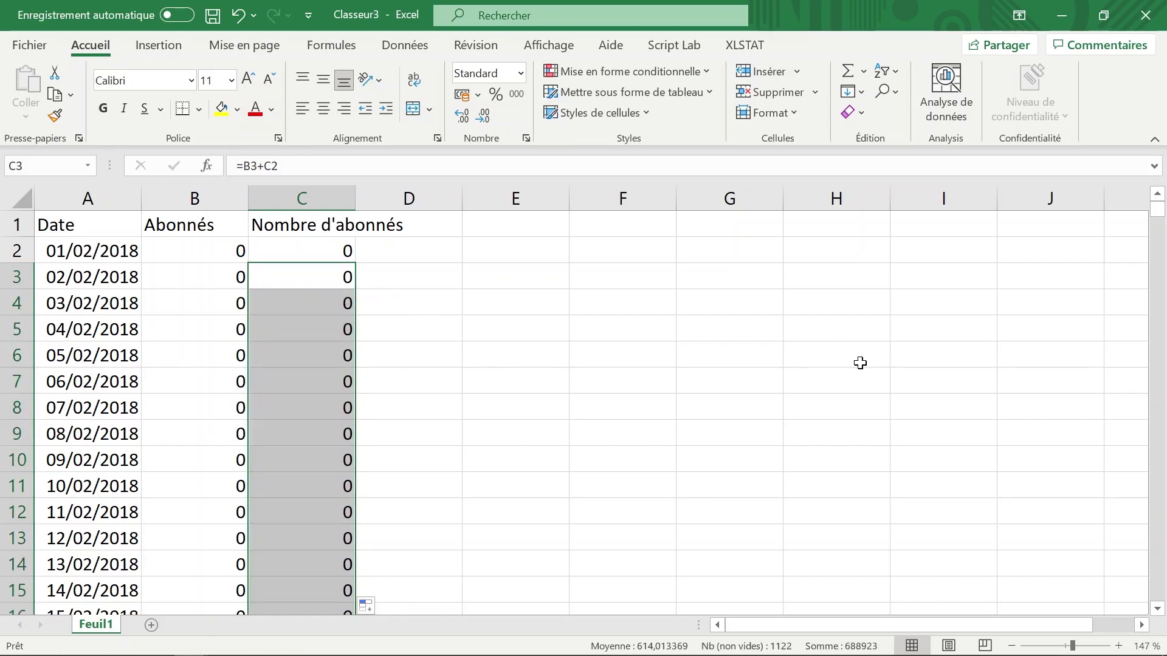
pyautogui.moveTo(1159, 213); pyautogui.dragTo(1140, 609)
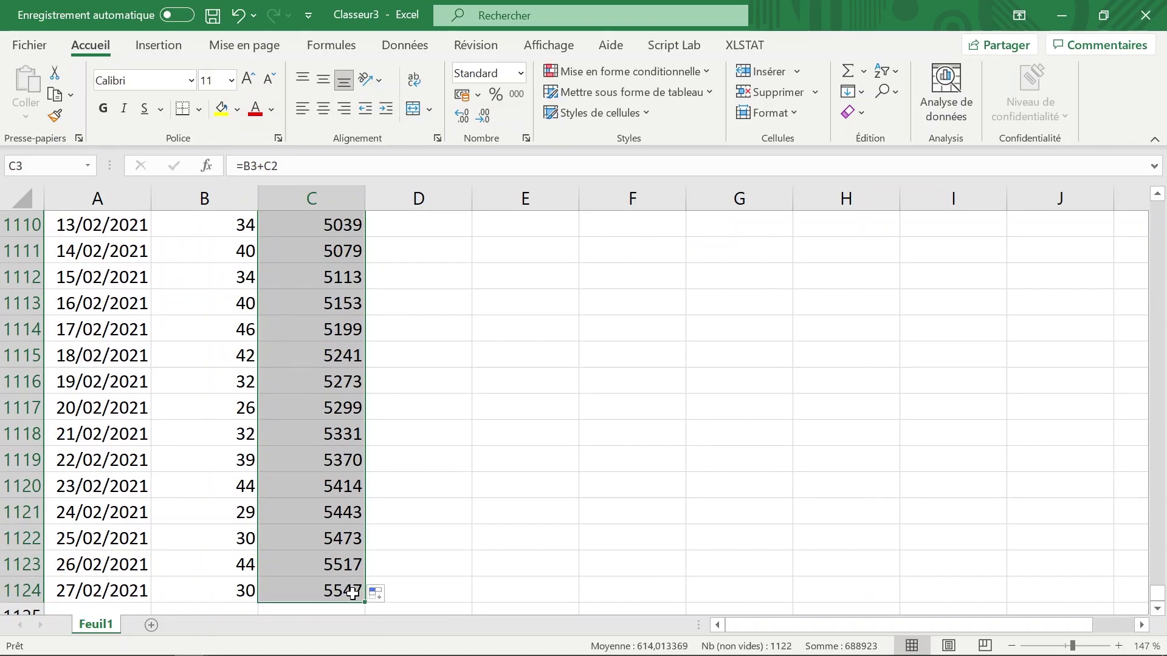
pyautogui.click(434, 559)
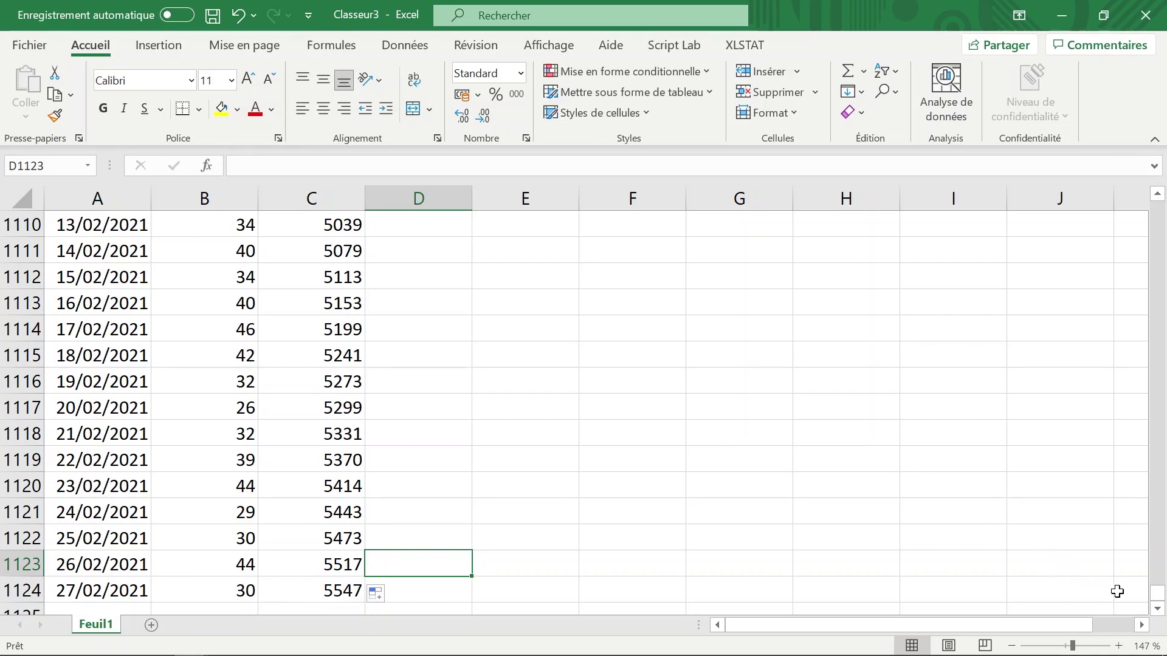
# Prefix the header in C1 so that it reads "Y : Nombre d'abonnés"
pyautogui.moveTo(1156, 592); pyautogui.dragTo(1157, 207)
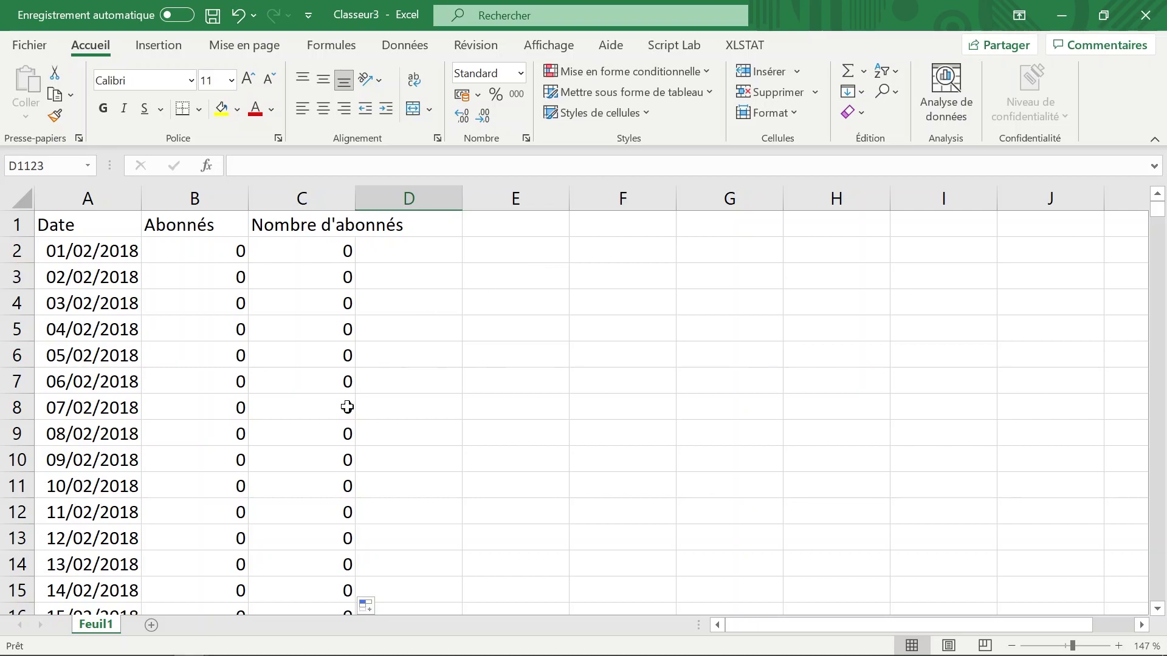
pyautogui.click(299, 225)
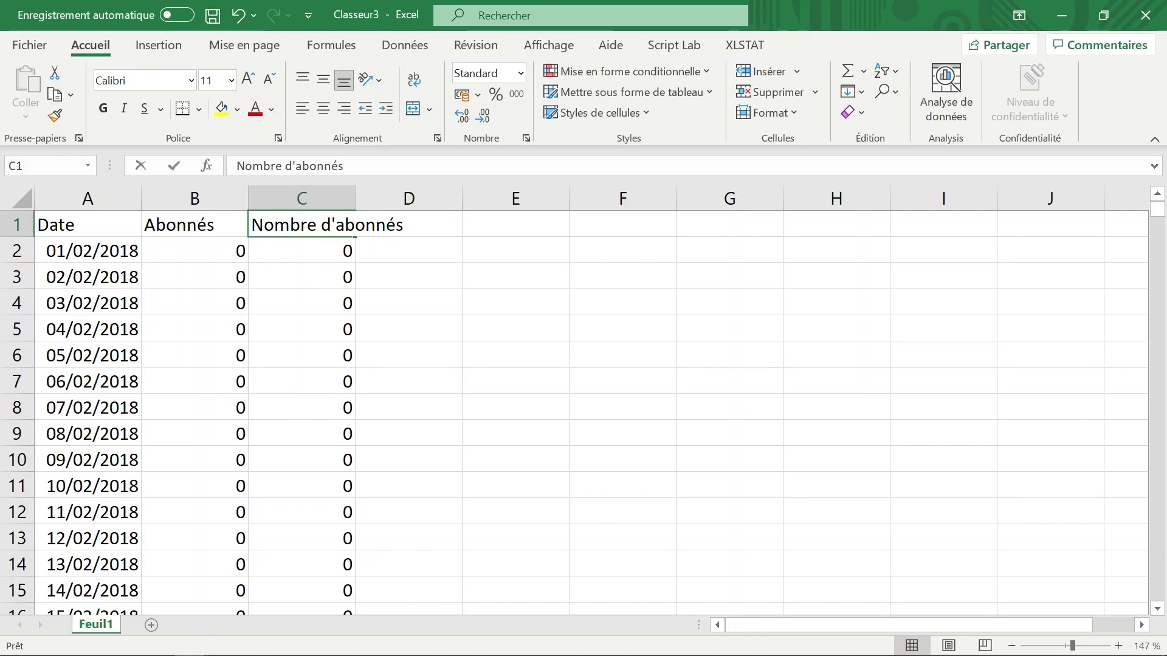
pyautogui.doubleClick(299, 225)
pyautogui.press('Home')
pyautogui.write('Y ')
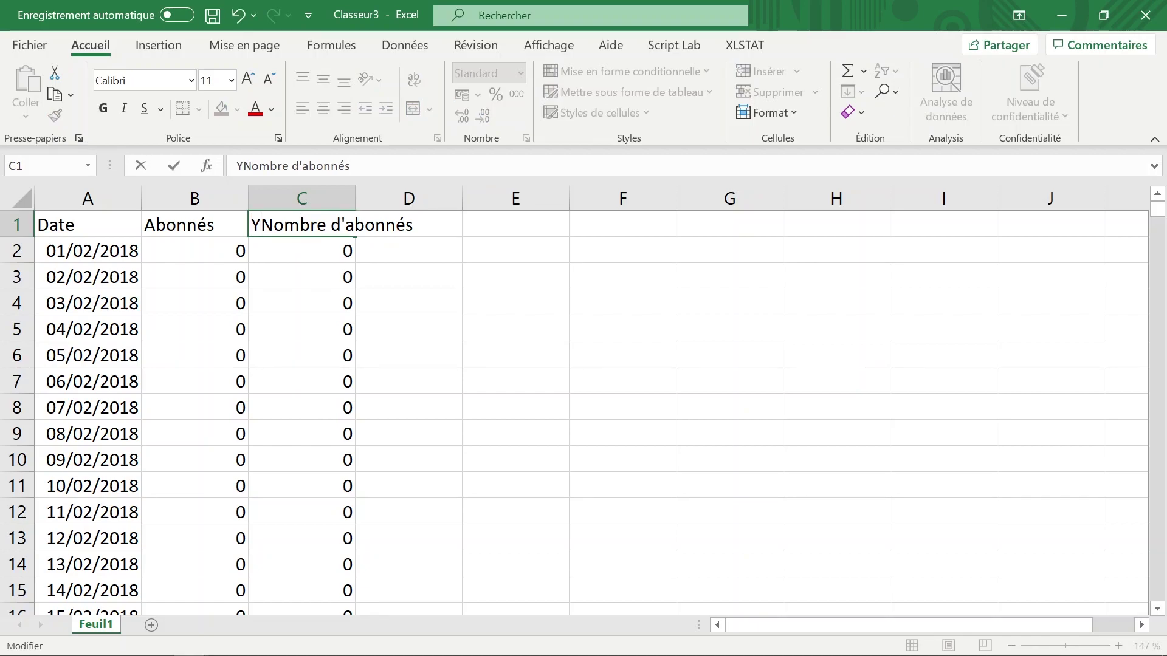
pyautogui.write(':')
pyautogui.press('Return')
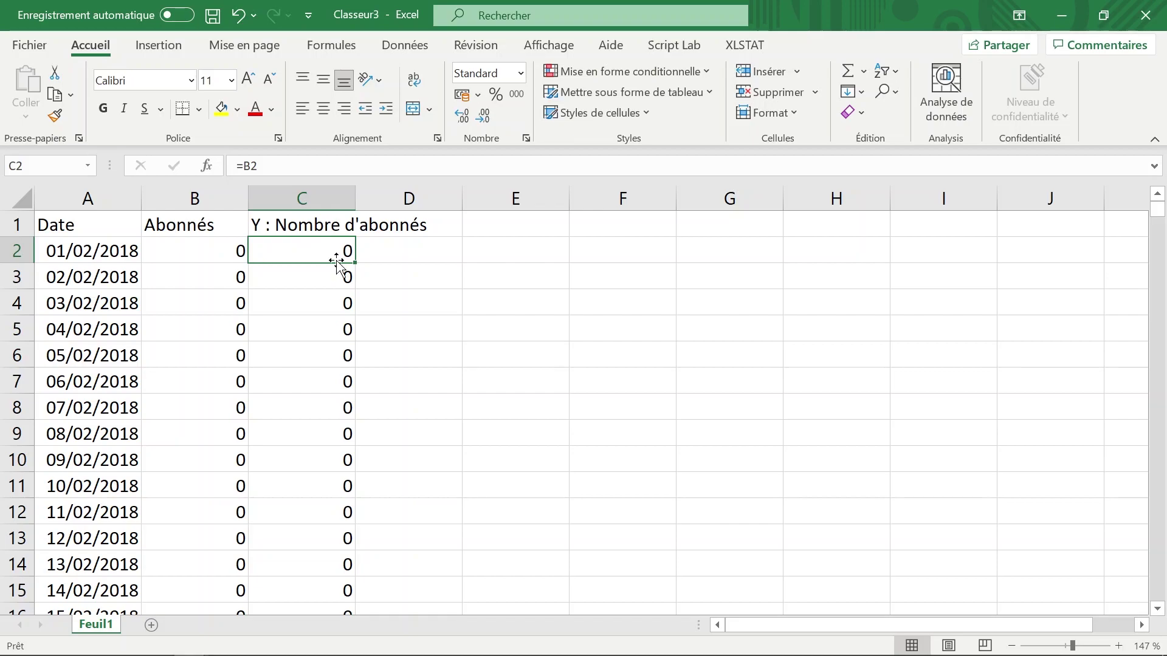
# Prefix the header in A1 so that it reads "X : Date"
pyautogui.click(104, 229)
pyautogui.press('F2')
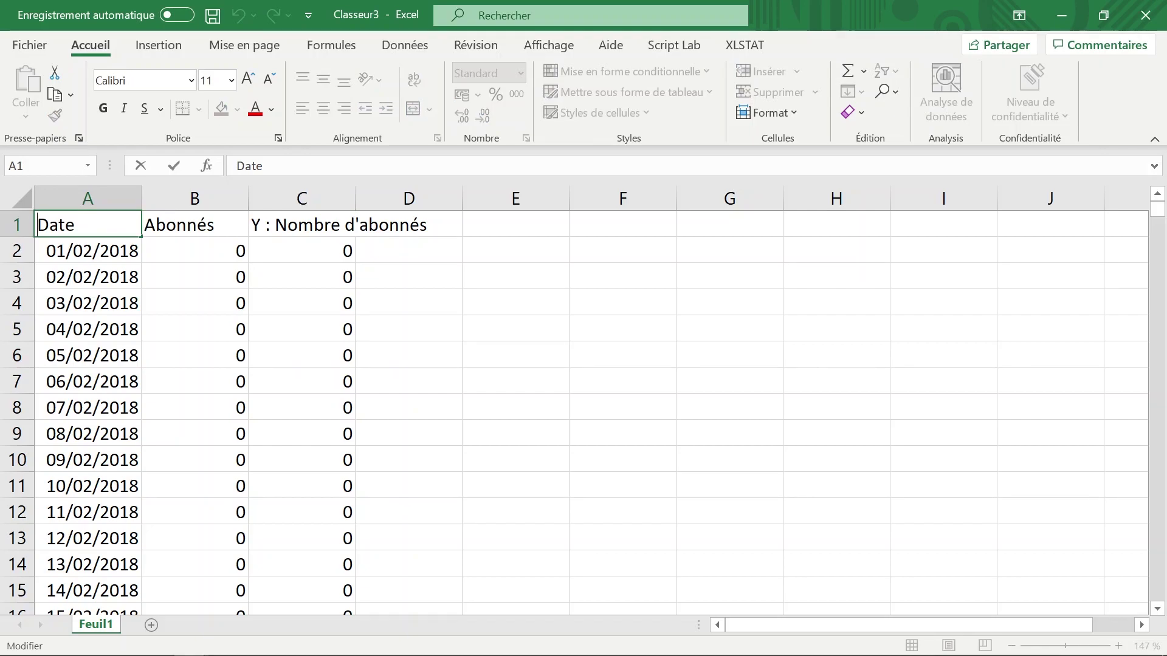
pyautogui.write('X :')
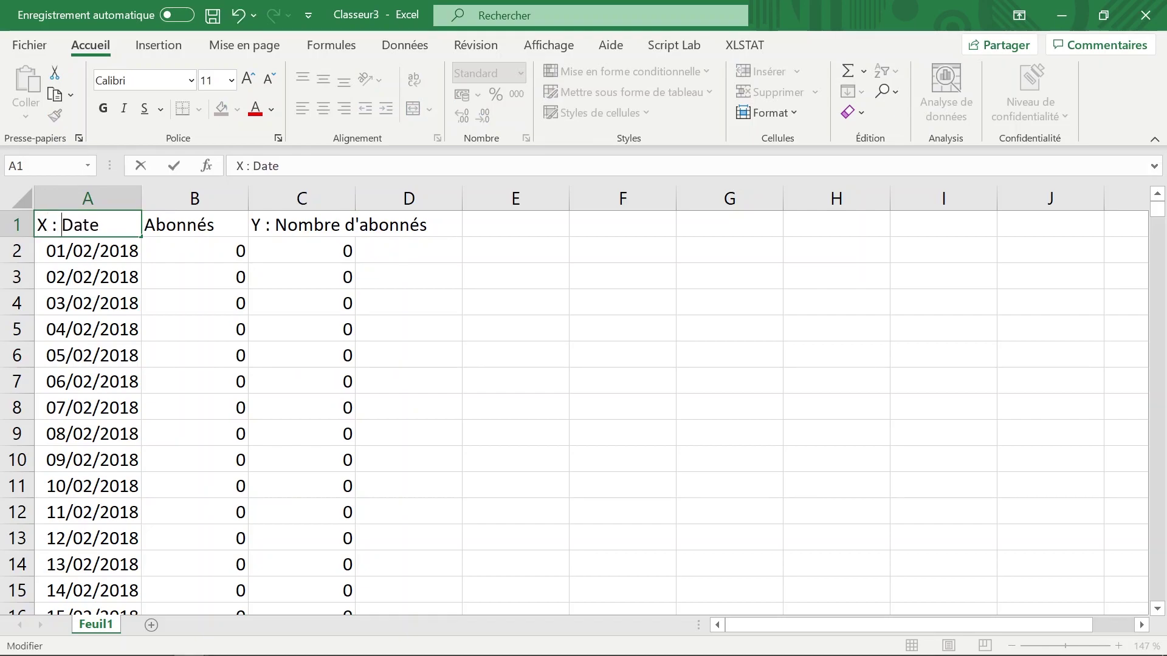
pyautogui.press('Return')
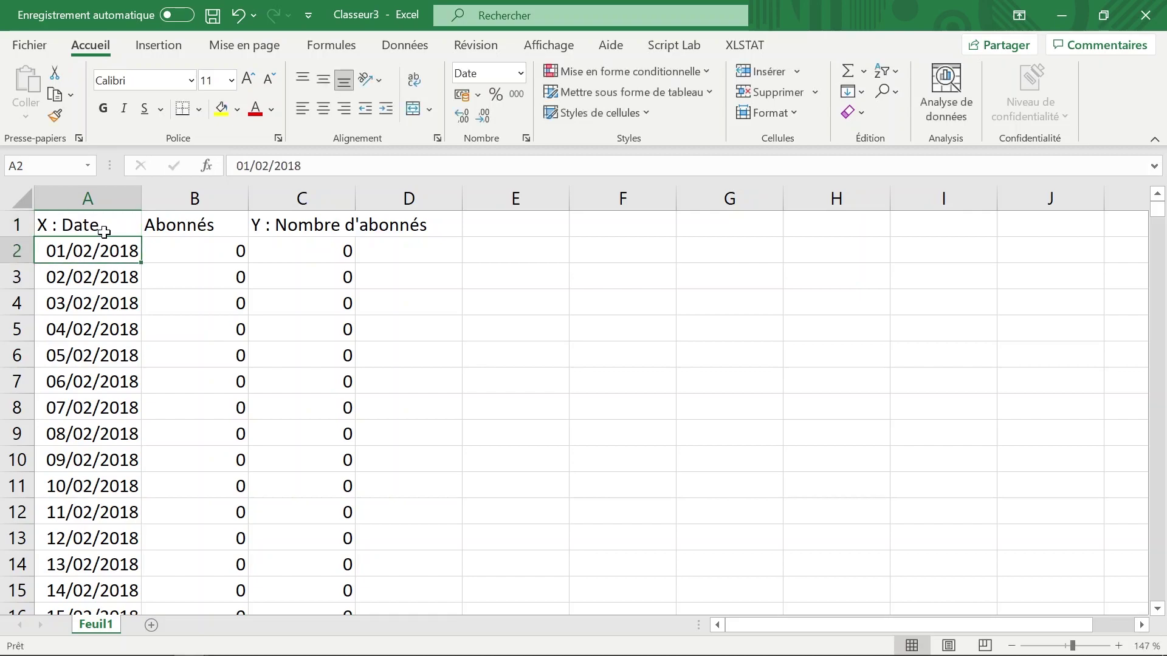
# Insert the recommended scatter chart (Nuages de points) from columns A and C and move it clear of the data columns
pyautogui.click(111, 198)
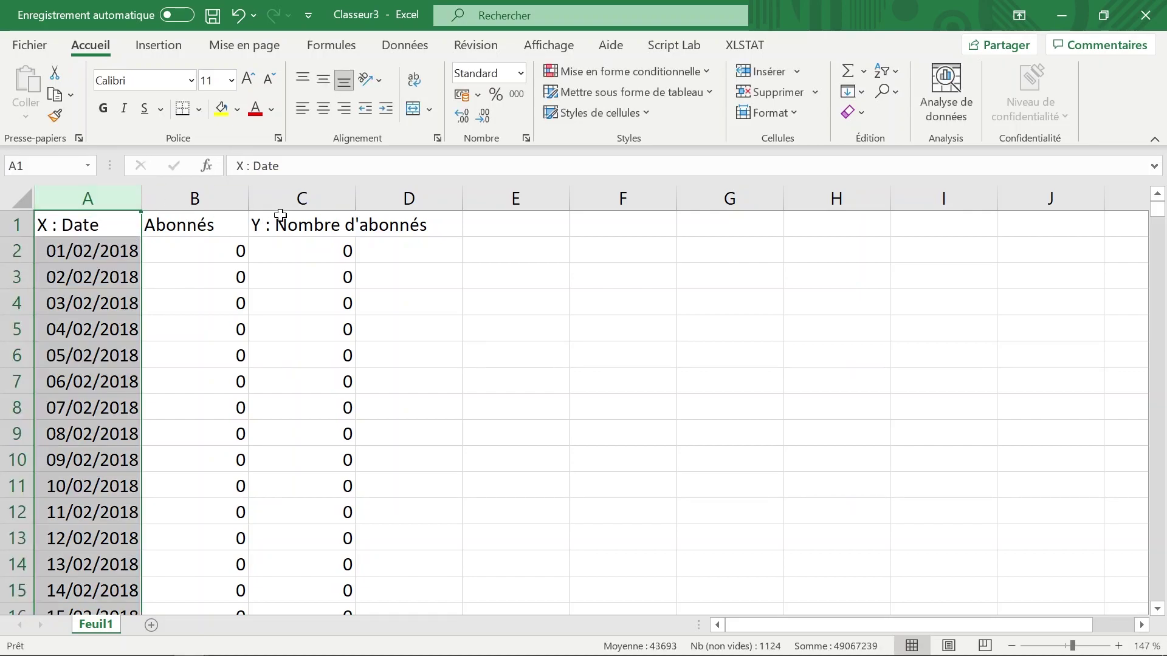
pyautogui.keyDown('ctrl'); pyautogui.click(300, 198); pyautogui.keyUp('ctrl')
pyautogui.click(158, 45)
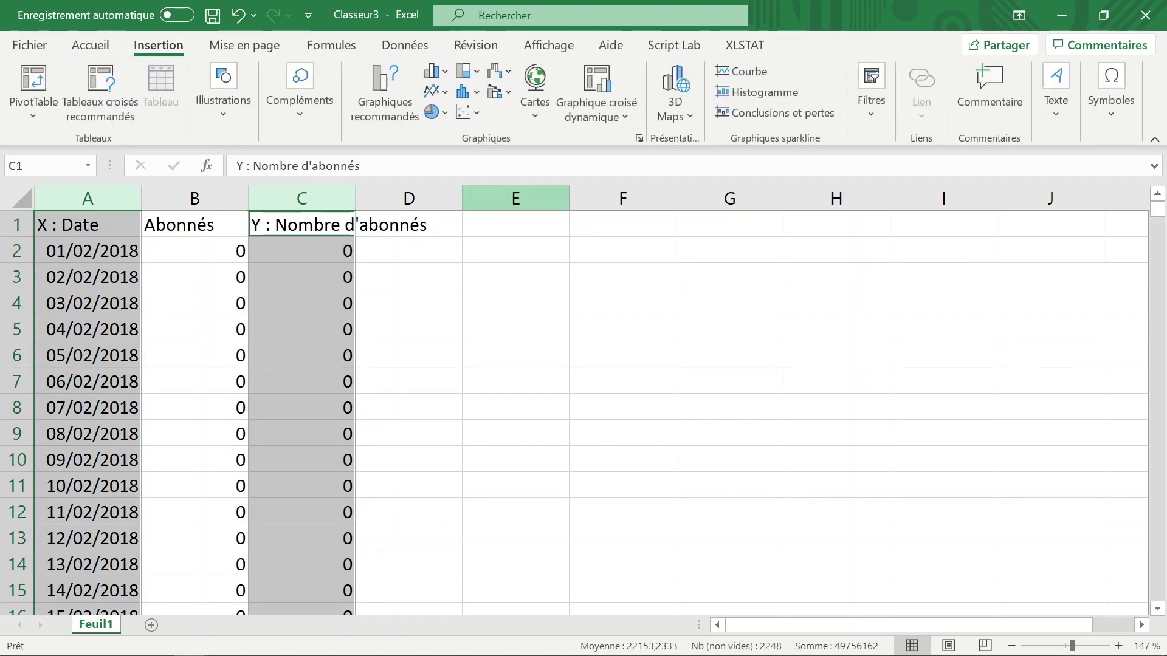
pyautogui.click(384, 111)
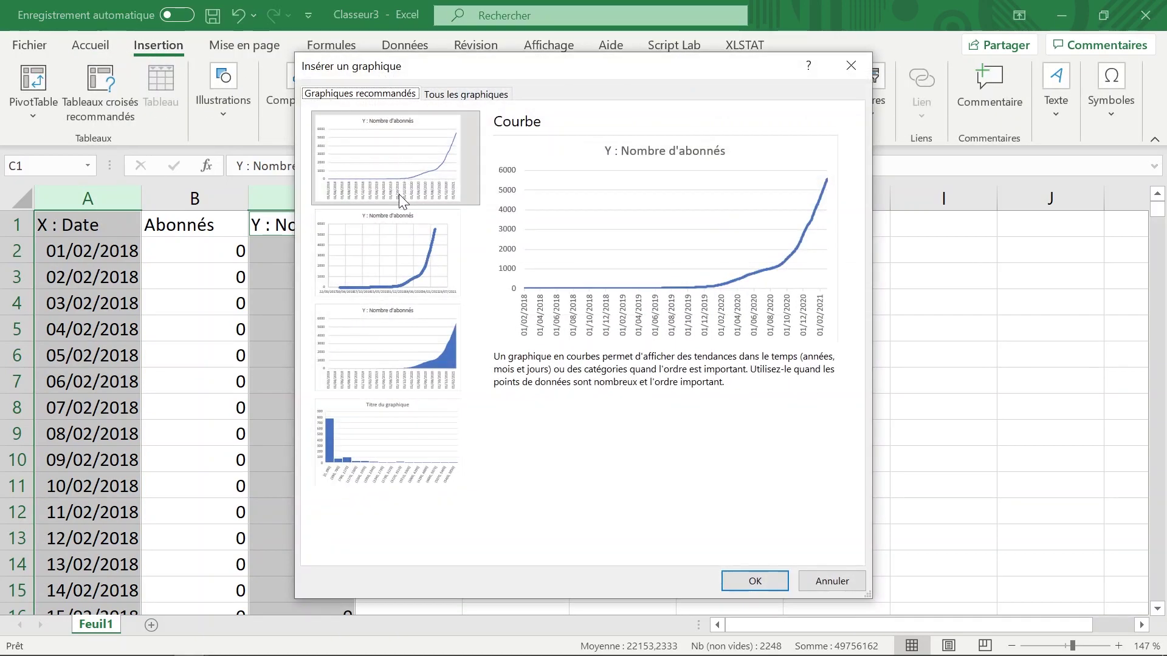
pyautogui.click(400, 284)
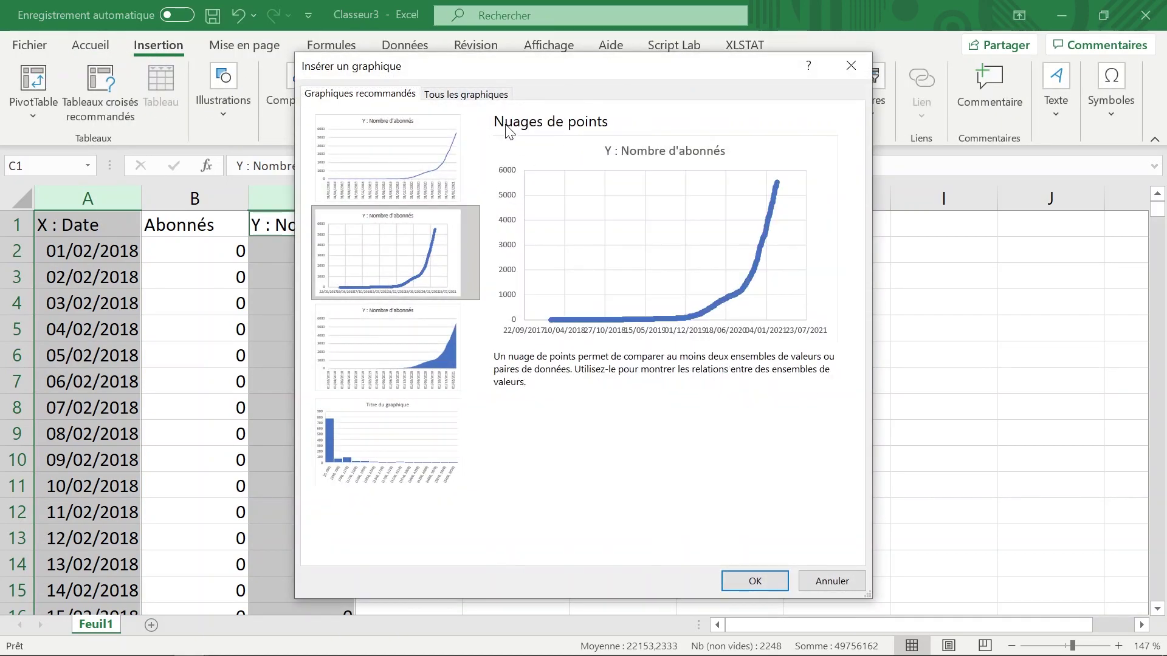
pyautogui.click(770, 582)
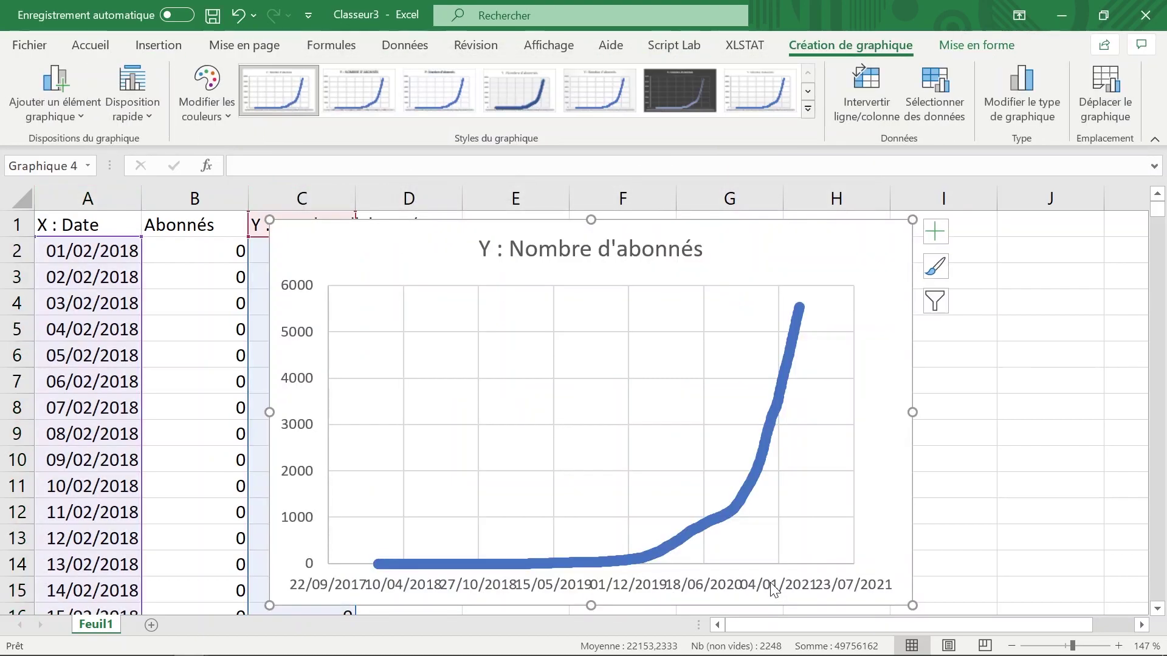
pyautogui.moveTo(491, 266); pyautogui.dragTo(625, 258)
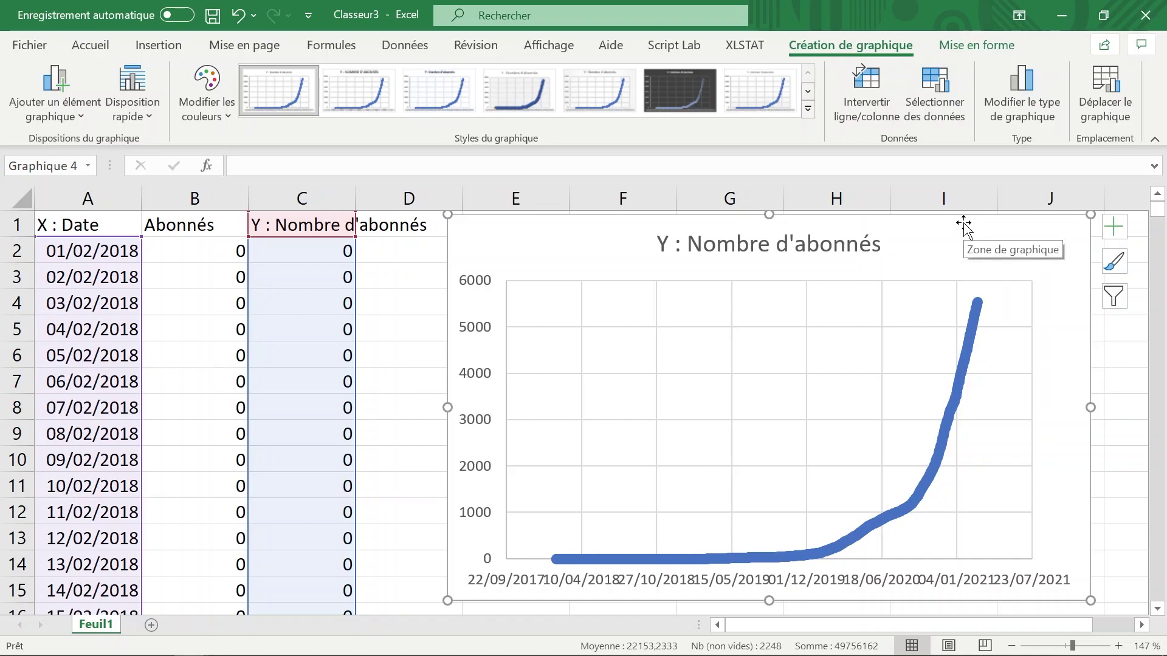
# Add a linear trendline to the scatter chart and display its coefficient of determination (R²) on the chart
pyautogui.click(1112, 228)
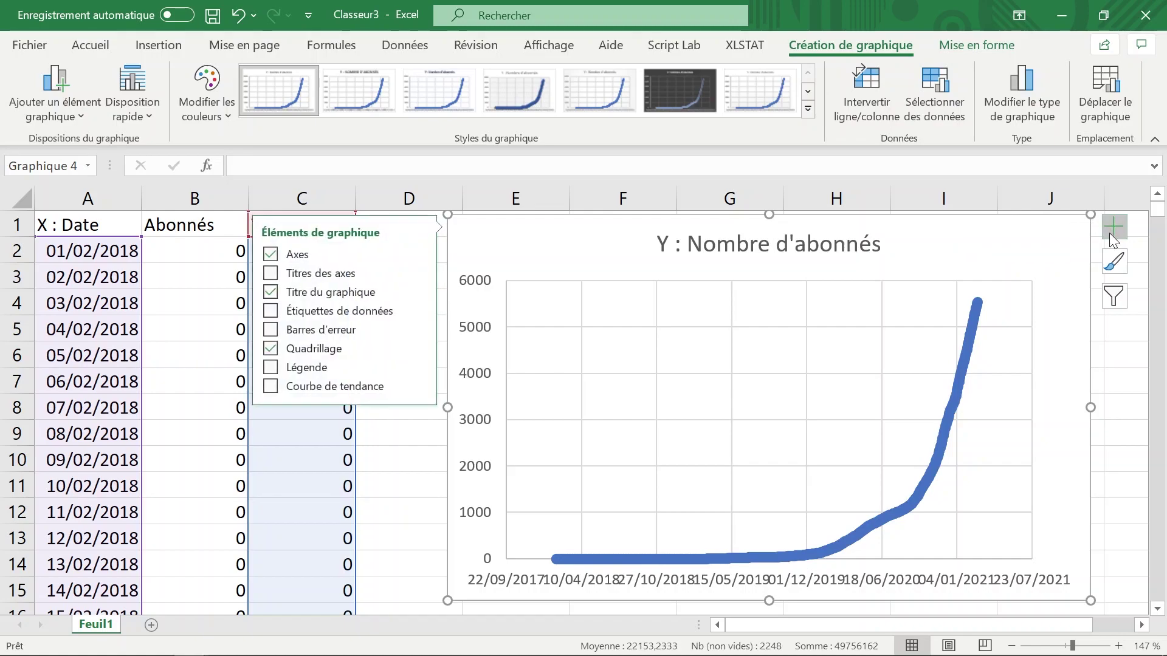
pyautogui.click(337, 386)
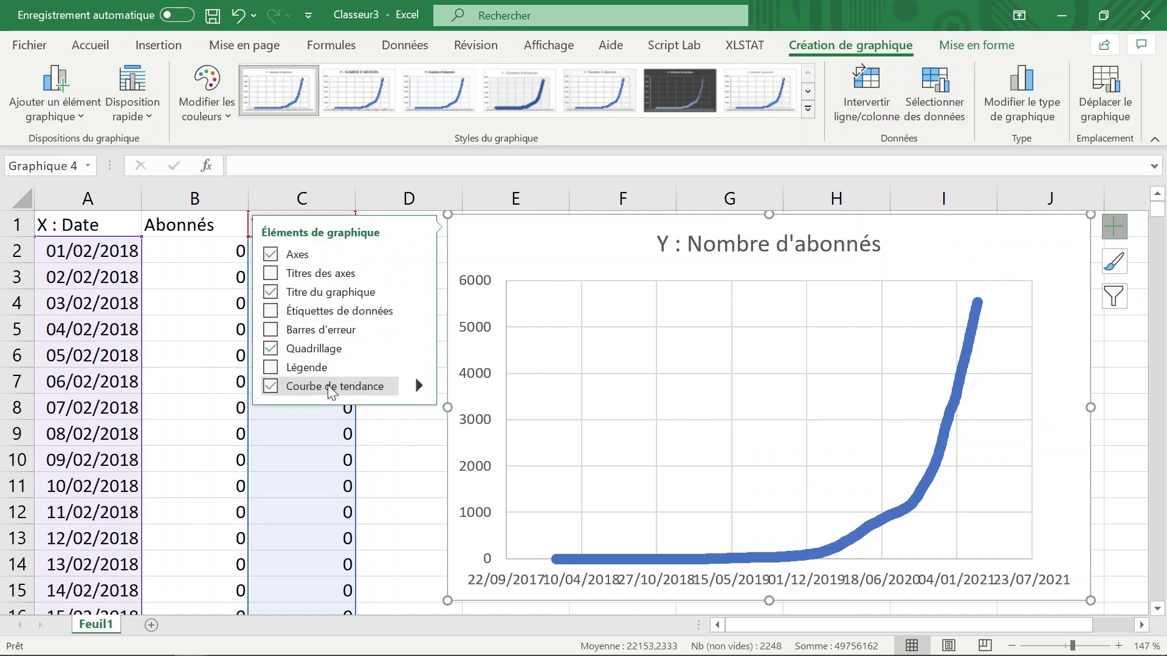
pyautogui.doubleClick(743, 489)
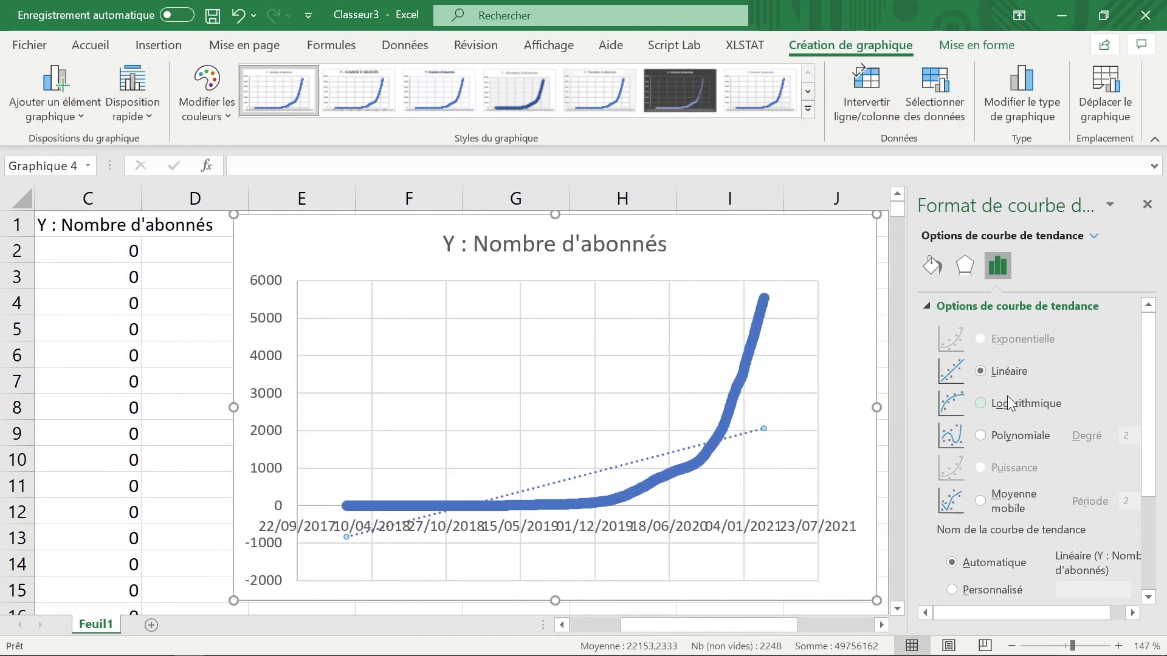
pyautogui.scroll(-4, 1027, 426)
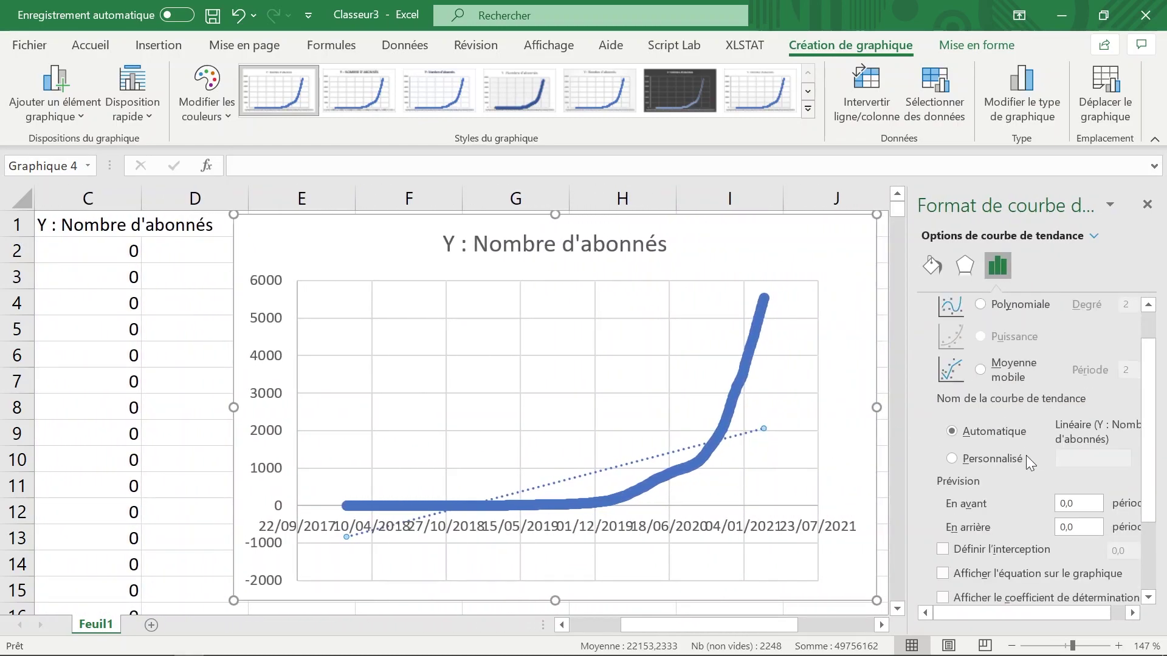
pyautogui.click(994, 593)
pyautogui.scroll(3, 1116, 375)
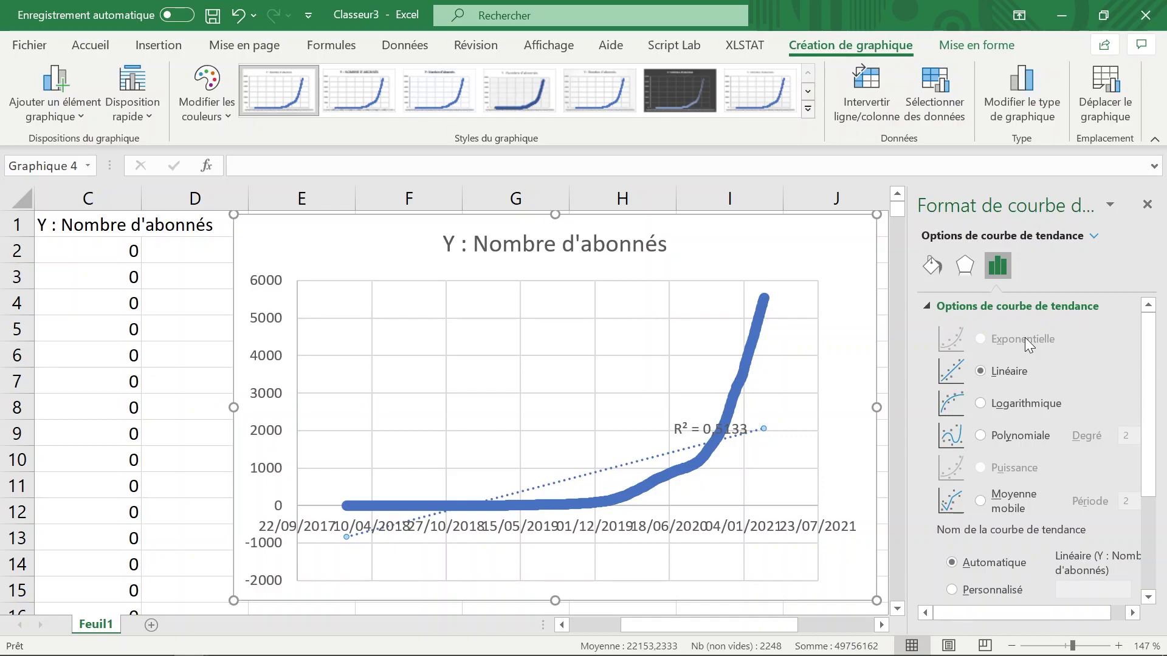
pyautogui.click(1145, 208)
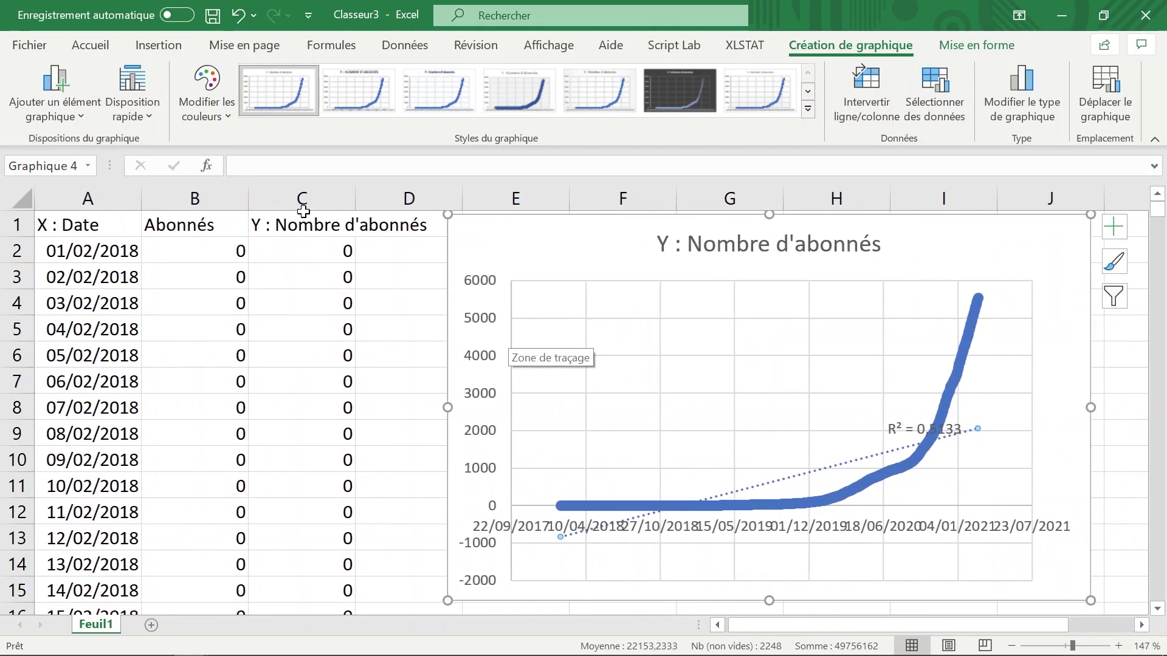
# Examine the early values in column C and the cumulative formula in C6
pyautogui.click(314, 249)
pyautogui.moveTo(313, 281); pyautogui.dragTo(295, 541)
pyautogui.click(296, 554)
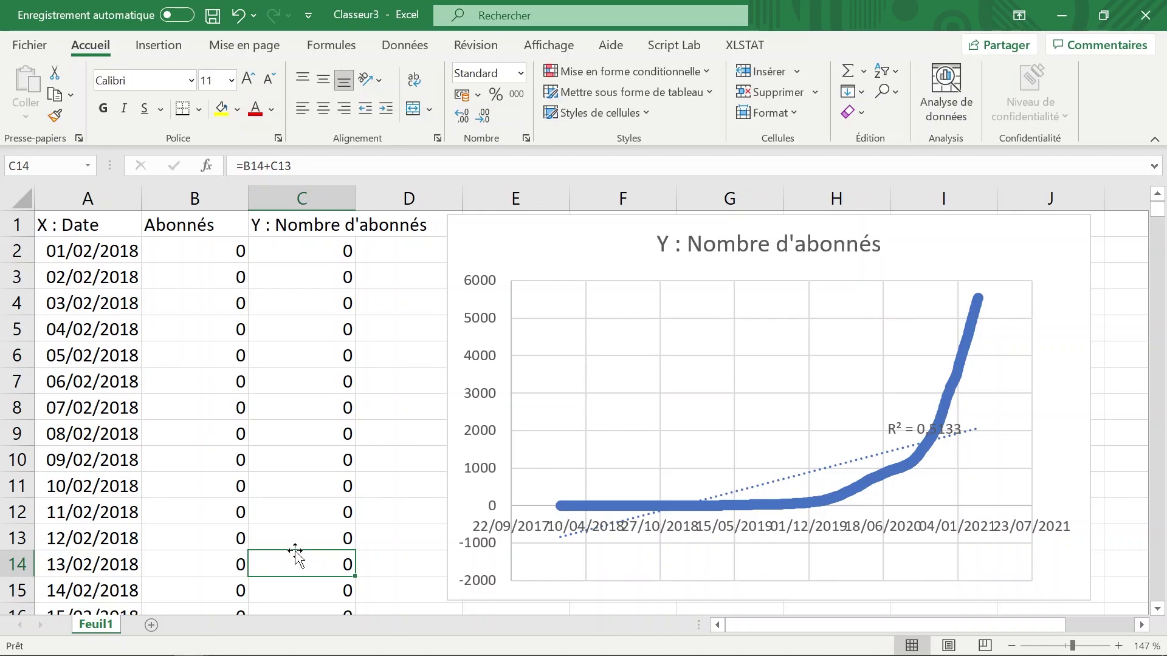
pyautogui.doubleClick(328, 345)
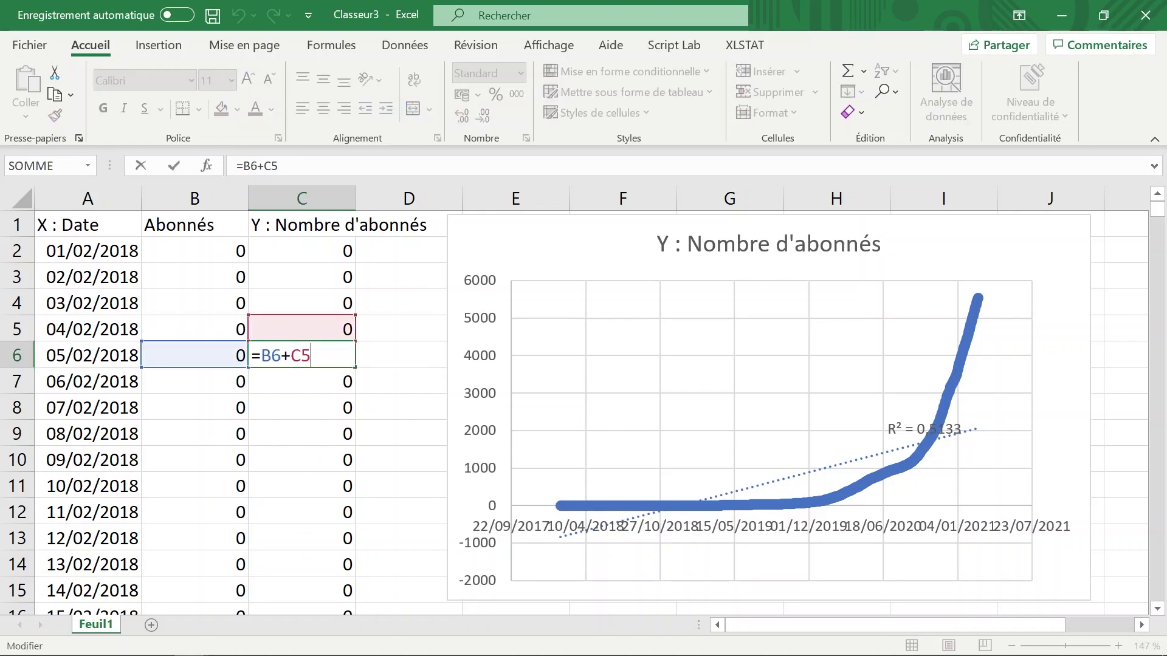
pyautogui.press('Escape')
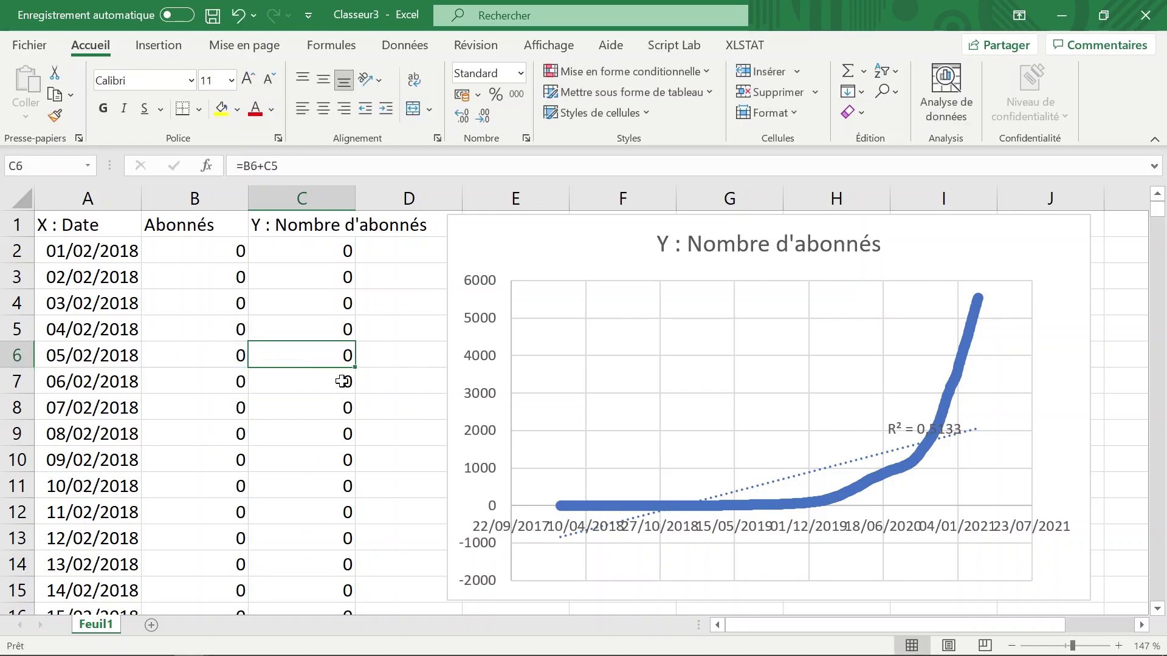
pyautogui.scroll(-11, 298, 466)
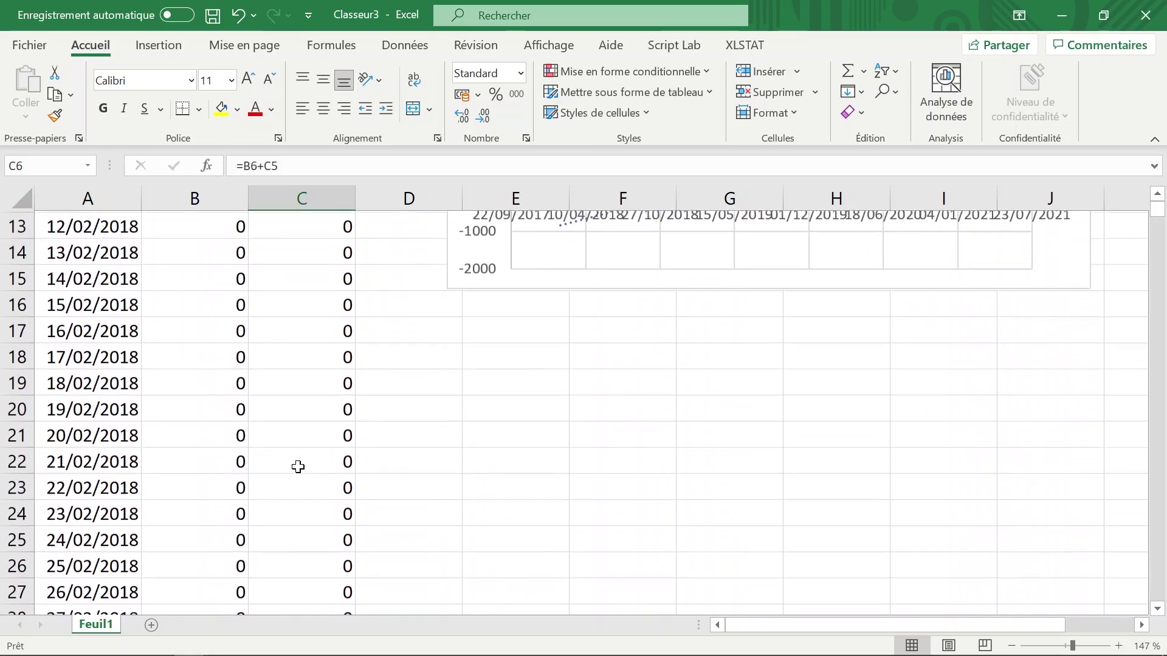
pyautogui.scroll(-5, 298, 466)
pyautogui.scroll(11, 300, 468)
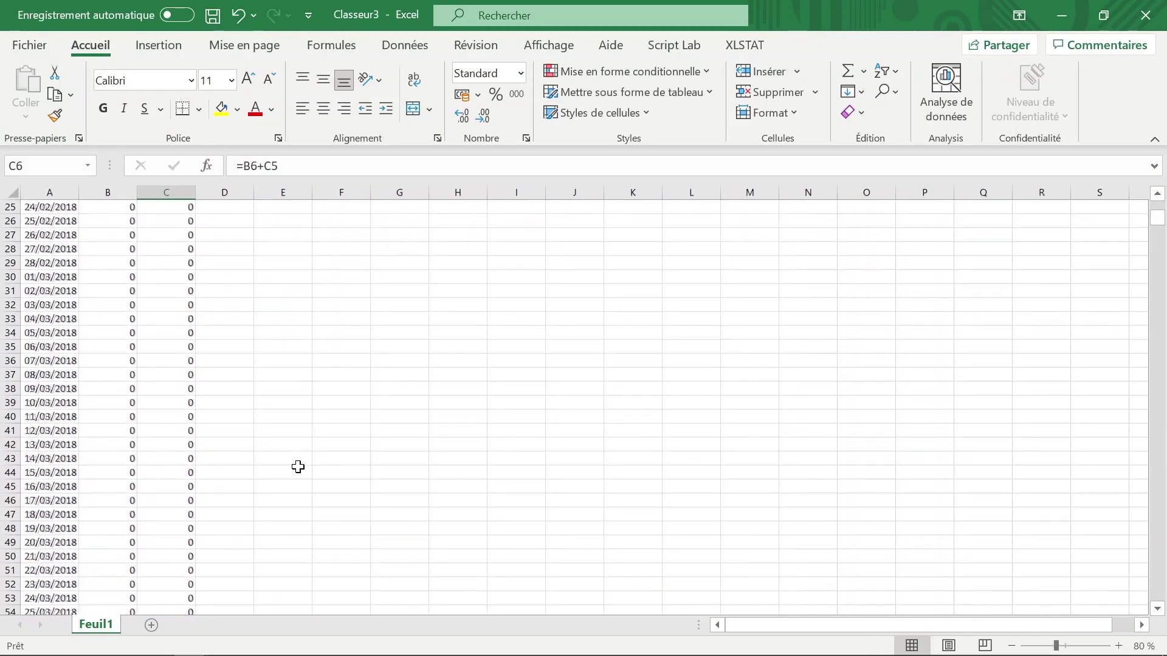
# Delete the scatter chart from the sheet
pyautogui.click(294, 221)
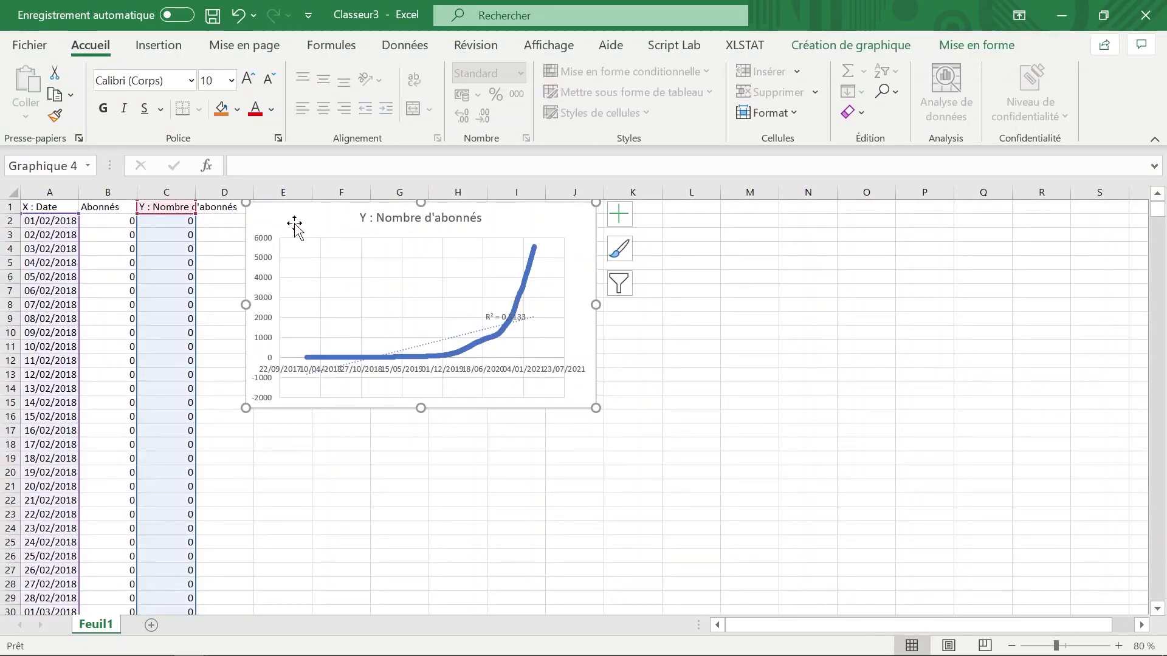
pyautogui.press('Delete')
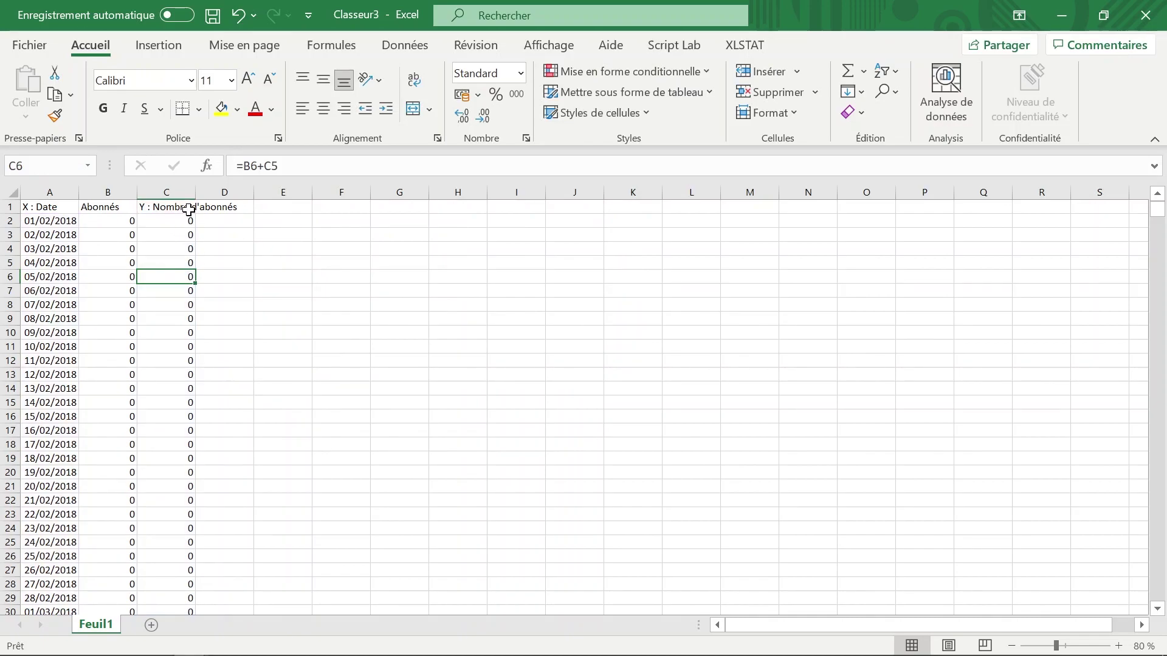
# Delete rows 2 to 301, which hold all the dates before the first subscriber on 28/11/2018
pyautogui.scroll(-20, 176, 333)
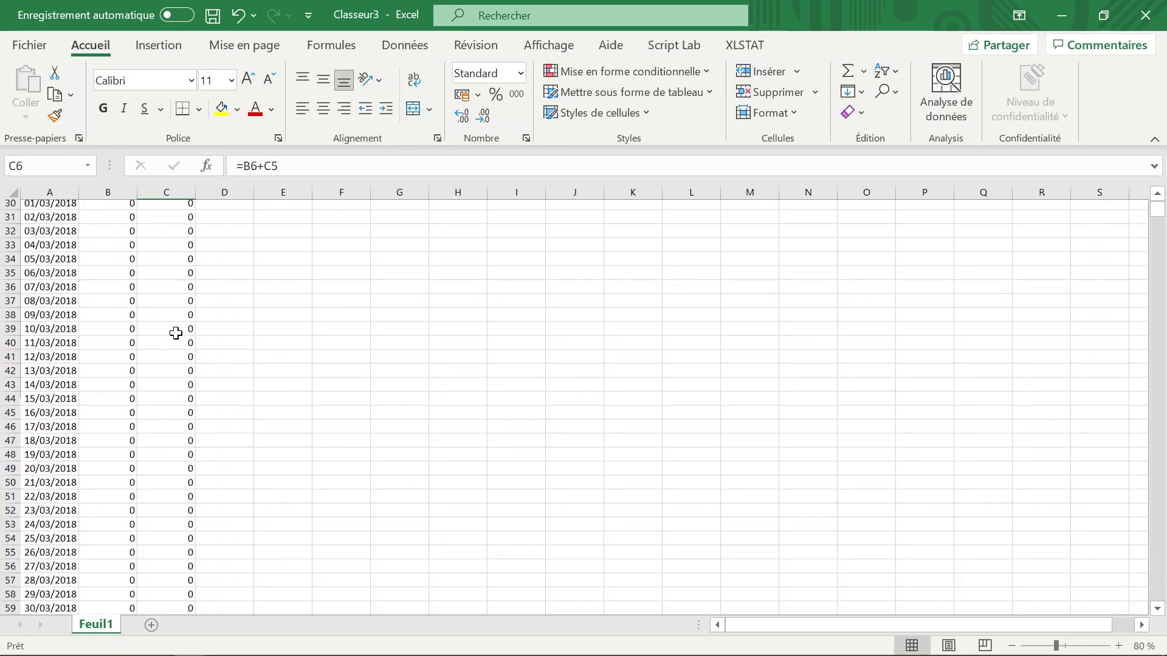
pyautogui.scroll(-20, 176, 333)
pyautogui.scroll(11, 175, 333)
pyautogui.scroll(2, 175, 333)
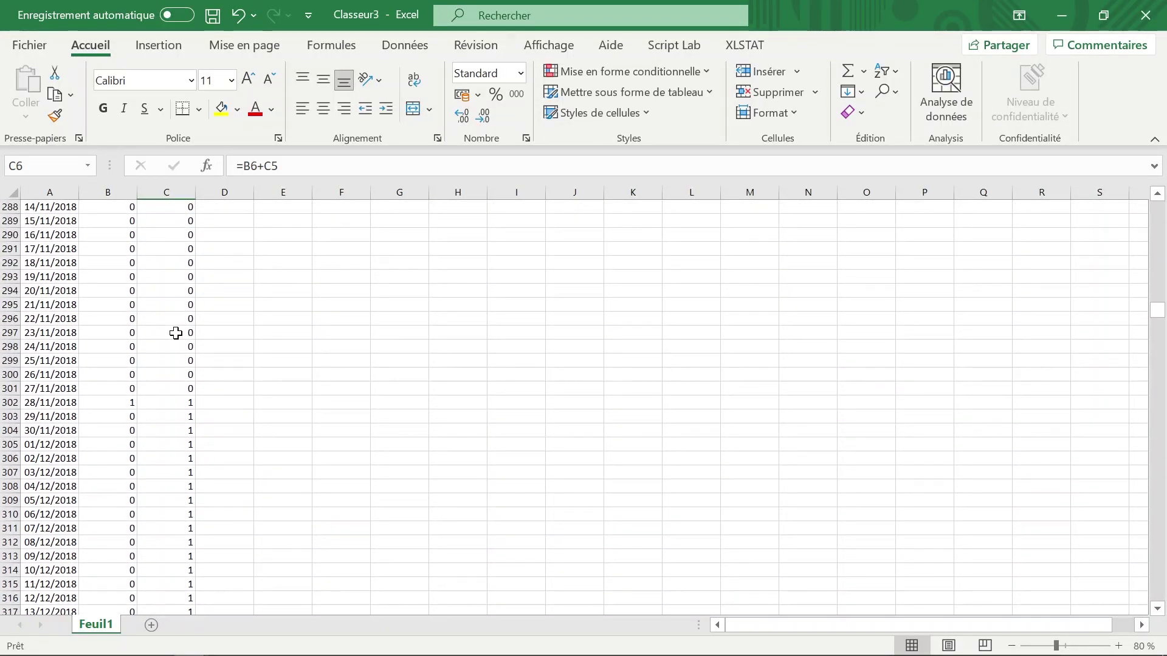
pyautogui.click(78, 404)
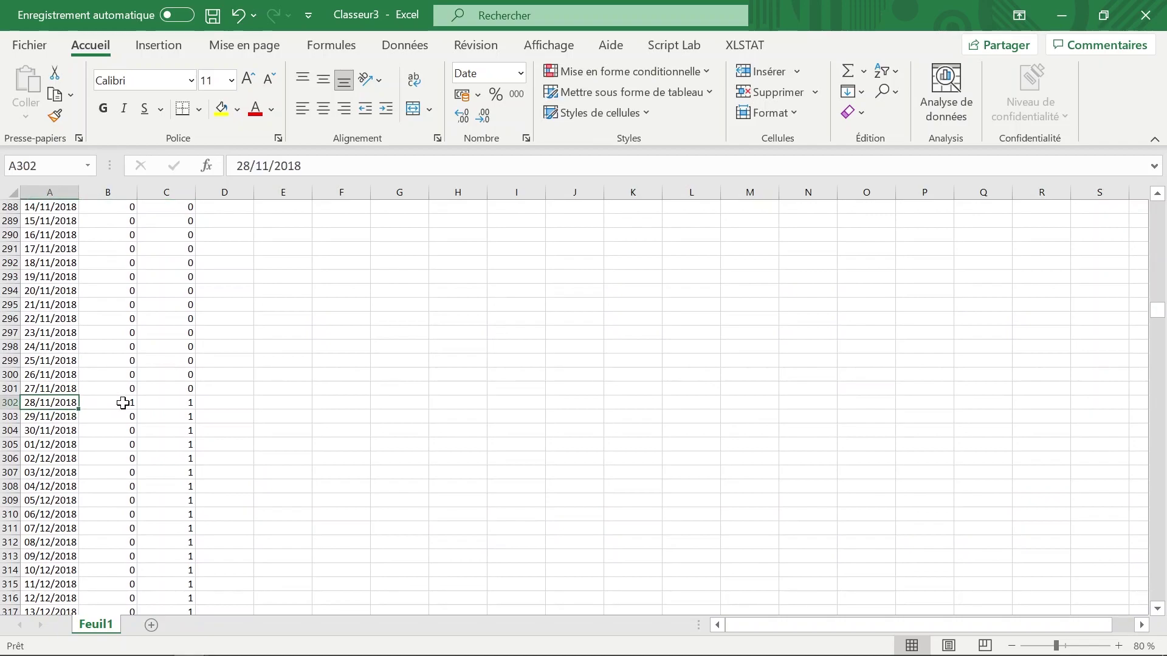
pyautogui.scroll(4, 123, 404)
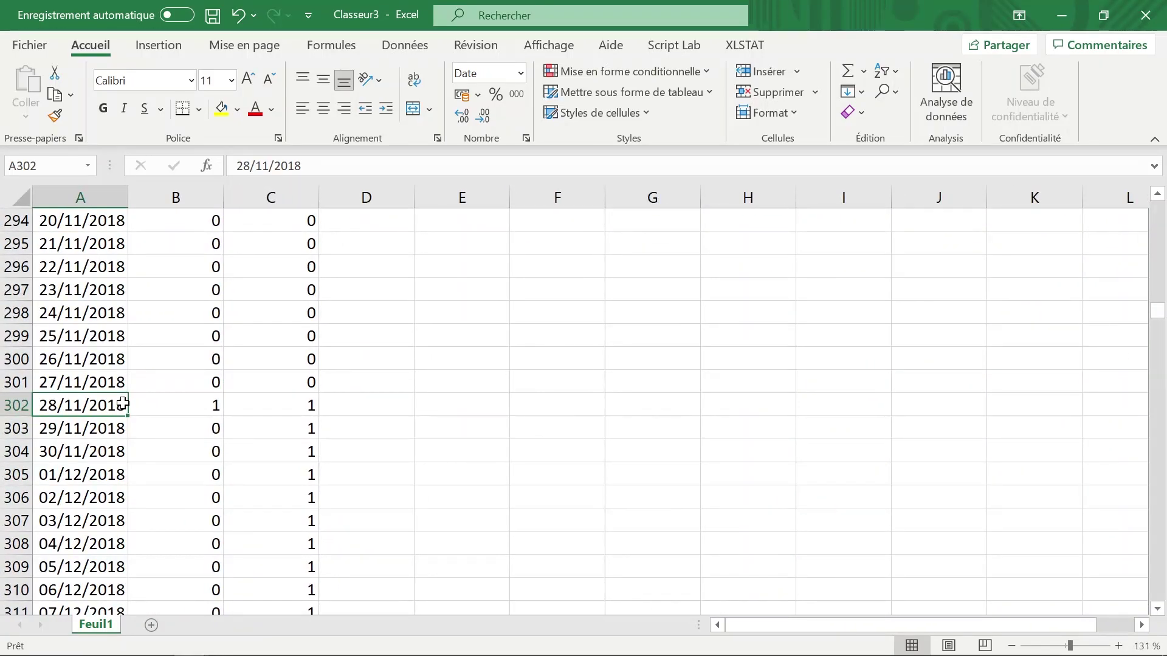
pyautogui.moveTo(17, 382); pyautogui.dragTo(134, 243)
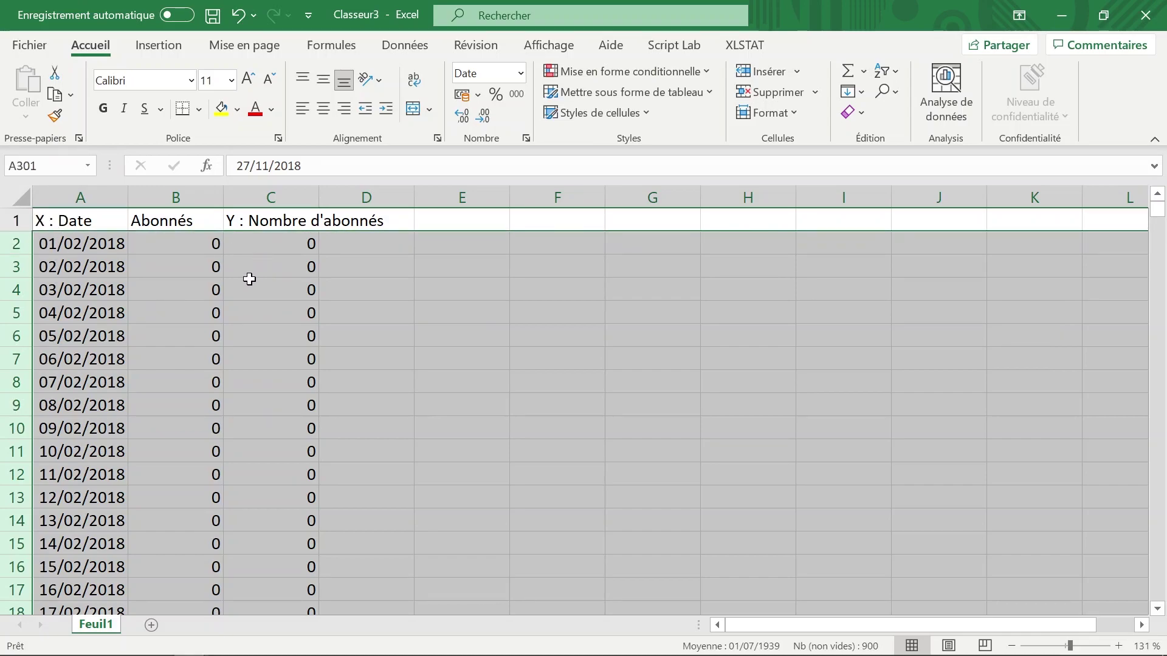
pyautogui.rightClick(13, 285)
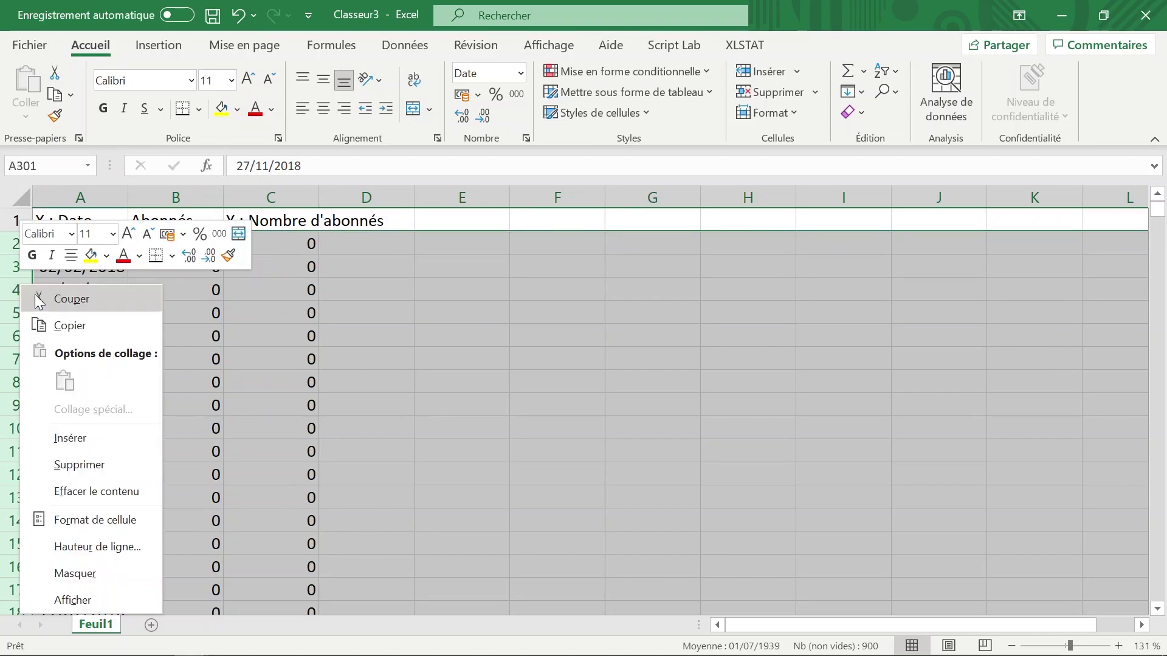
pyautogui.click(75, 460)
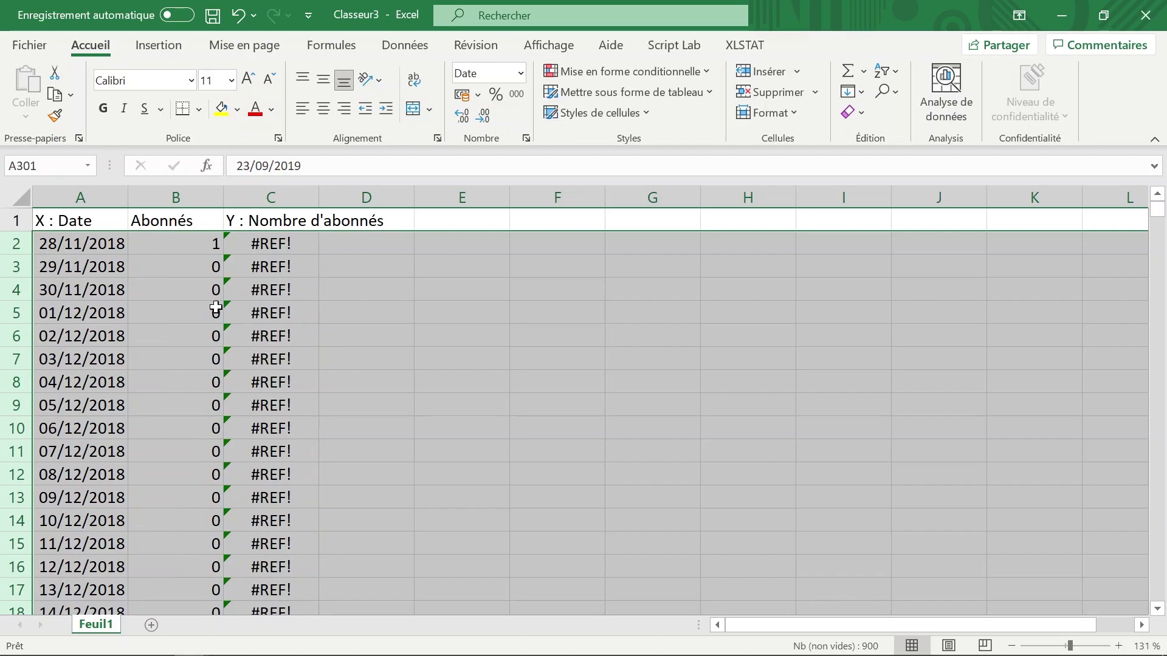
pyautogui.click(173, 306)
# Correct the formula in C2 to =B2 and check the cumulative values down to the last data row
pyautogui.click(274, 246)
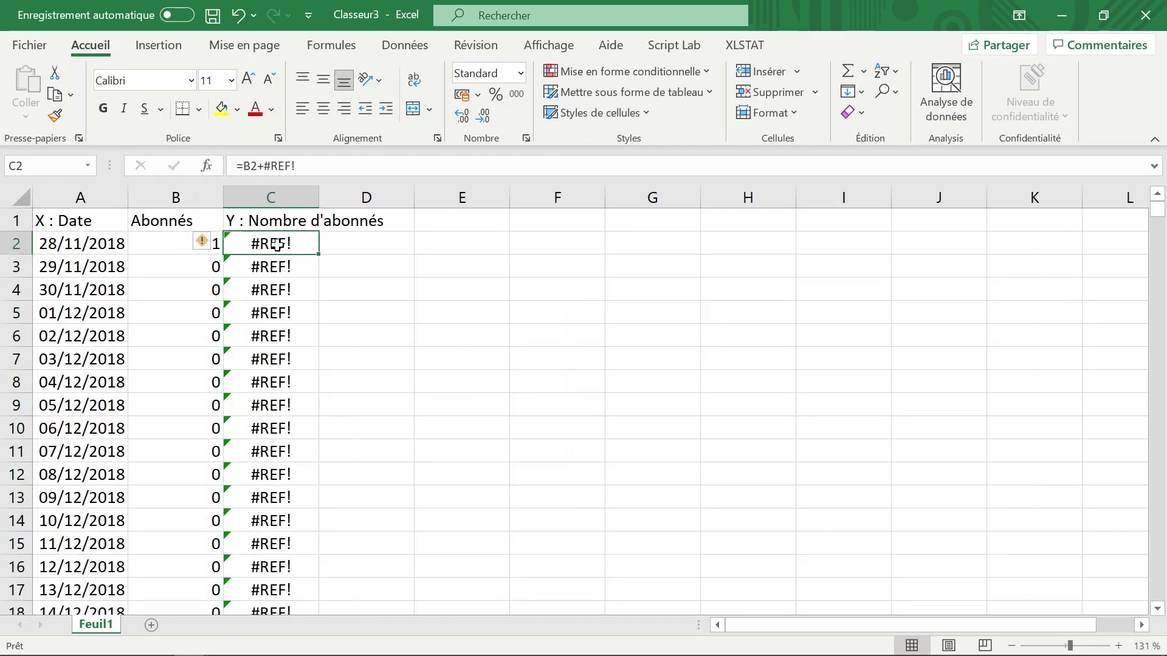
pyautogui.click(296, 165)
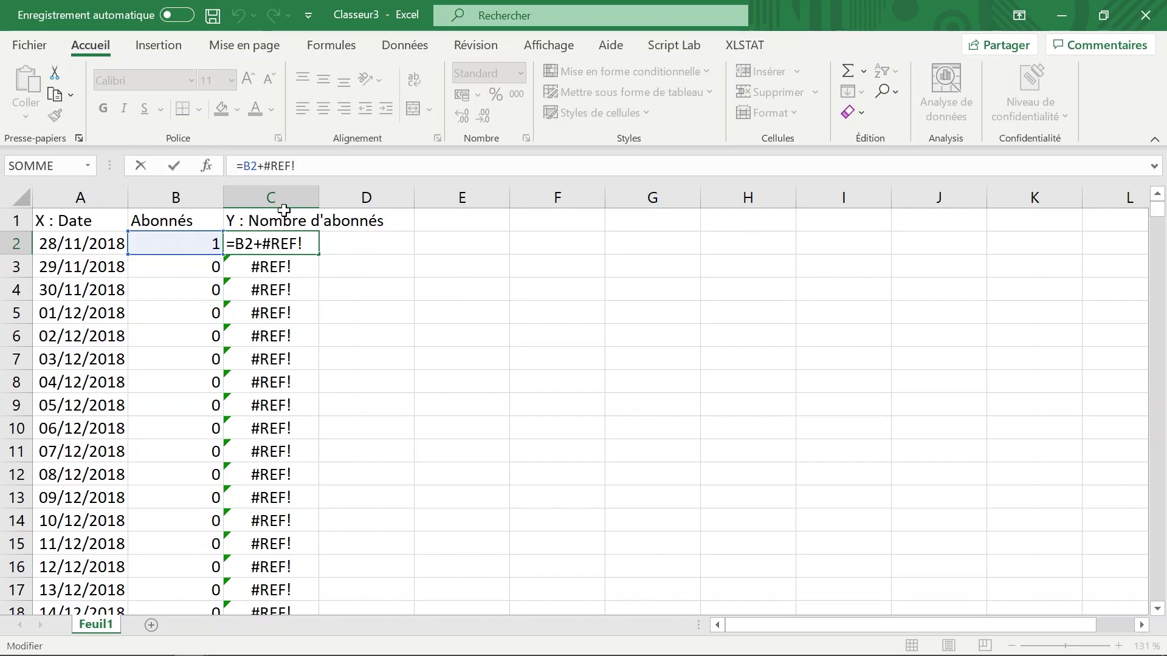
pyautogui.press('BackSpace')
pyautogui.press('BackSpace')
pyautogui.press('BackSpace')
pyautogui.press('BackSpace')
pyautogui.press('BackSpace')
pyautogui.press('BackSpace')
pyautogui.press('Return')
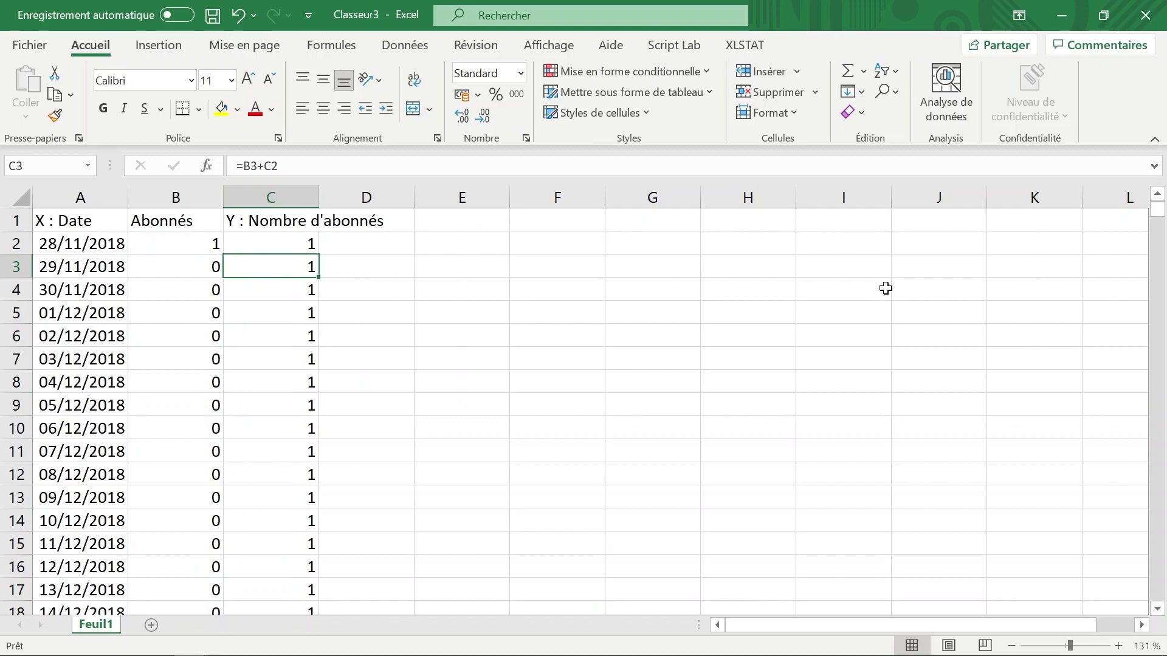
pyautogui.moveTo(1157, 209); pyautogui.dragTo(1151, 550)
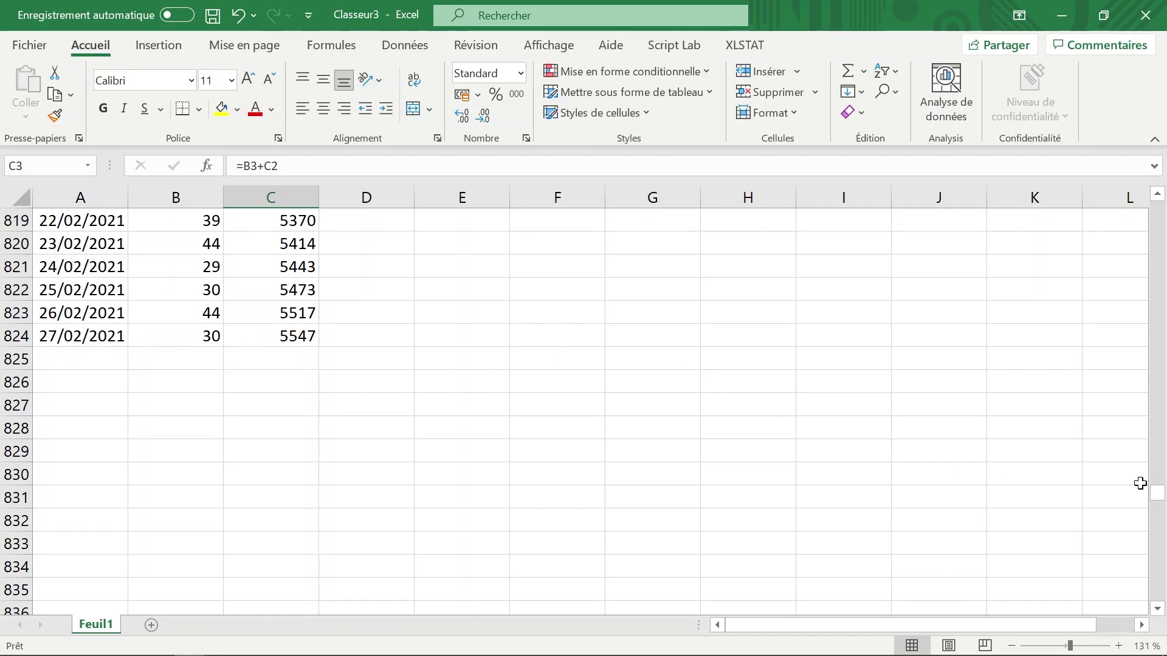
pyautogui.moveTo(1157, 486); pyautogui.dragTo(1160, 206)
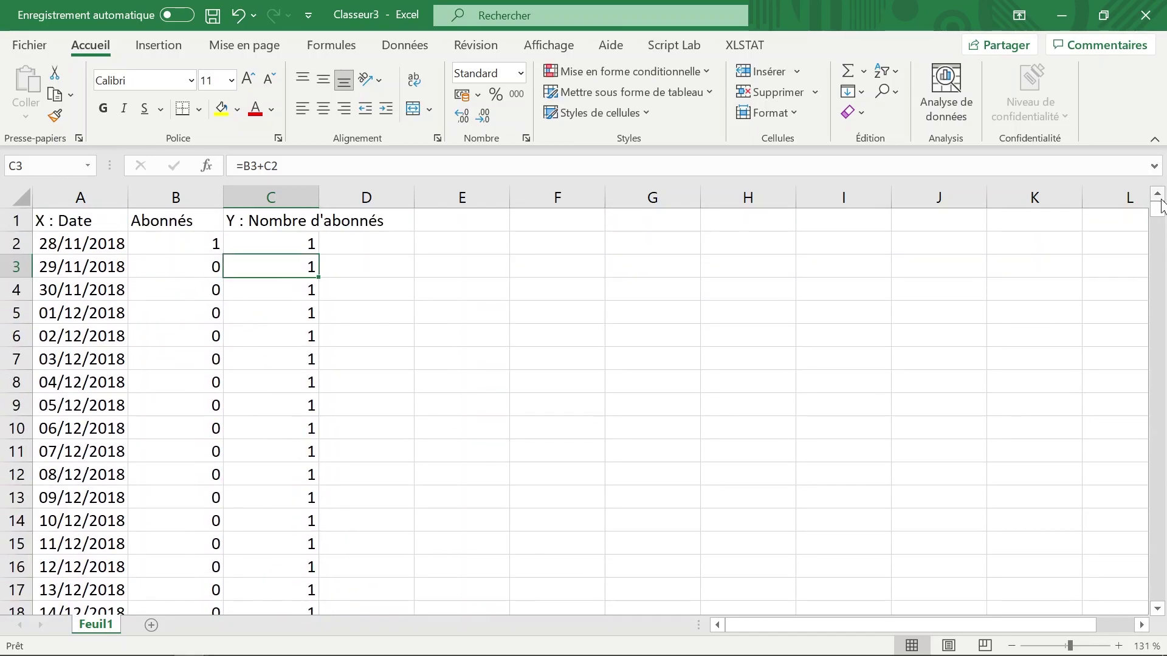
# Insert the recommended scatter chart (Nuages de points) from columns A and C and move it beside the shortened data
pyautogui.click(80, 199)
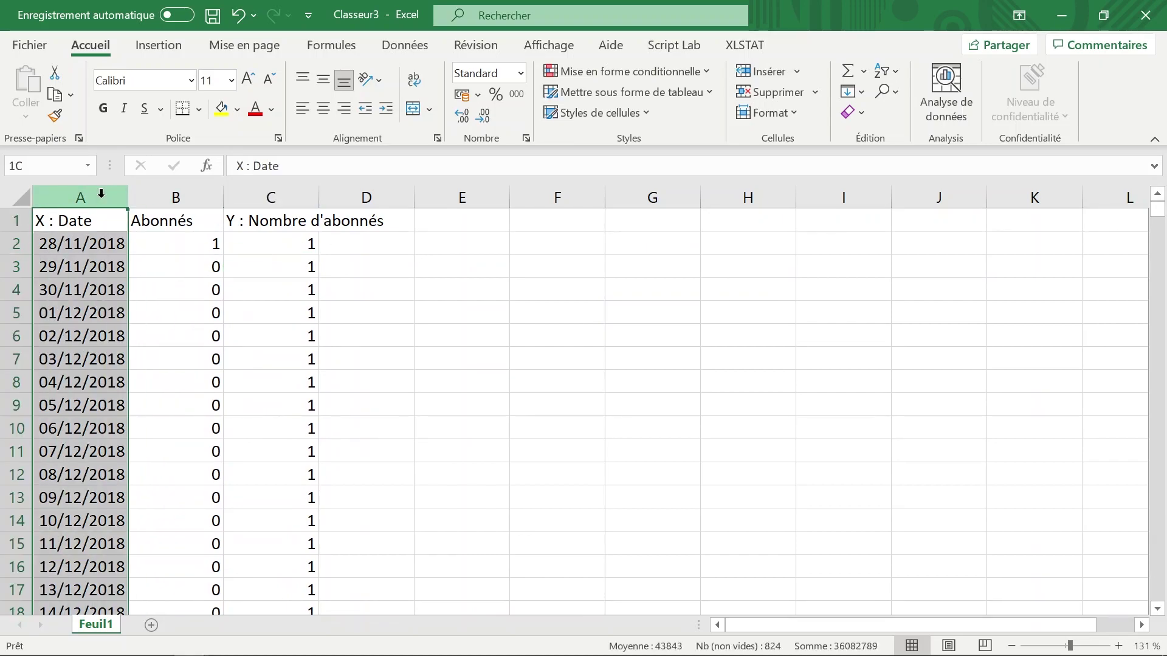
pyautogui.keyDown('ctrl'); pyautogui.click(272, 199); pyautogui.keyUp('ctrl')
pyautogui.click(181, 47)
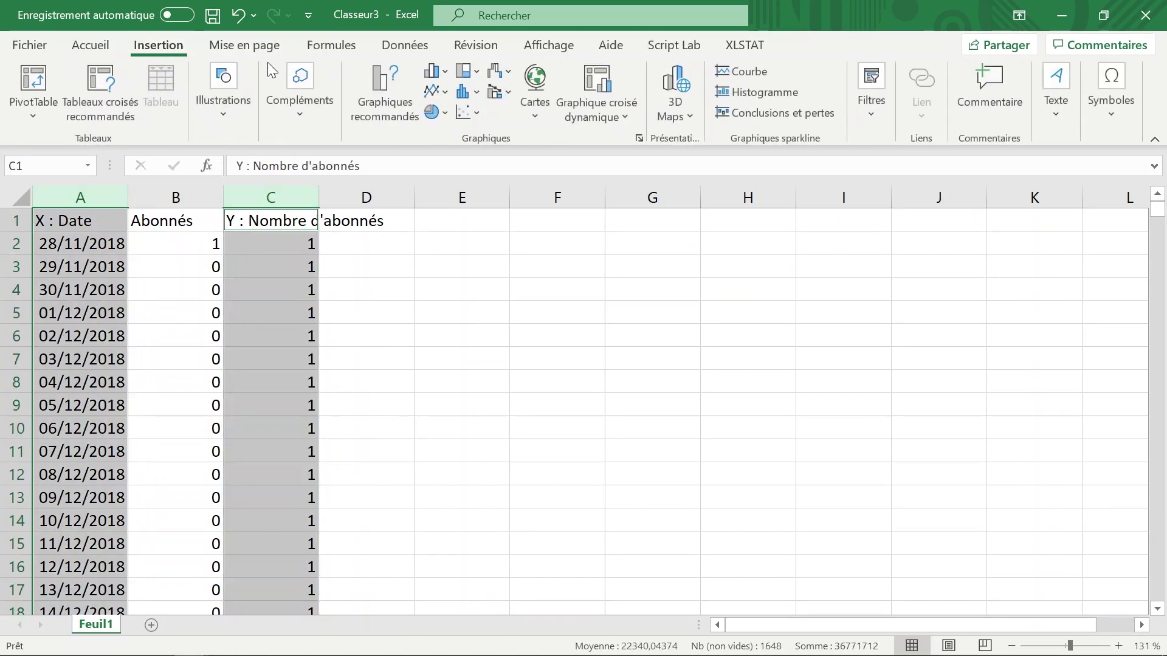
pyautogui.click(391, 104)
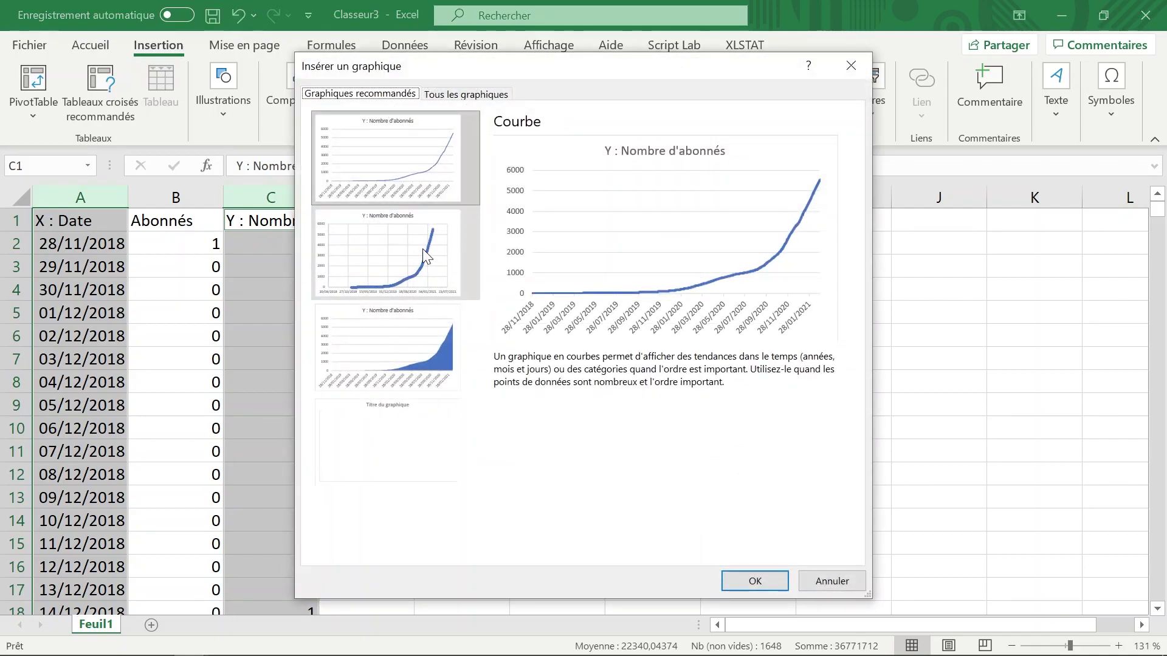
pyautogui.click(424, 242)
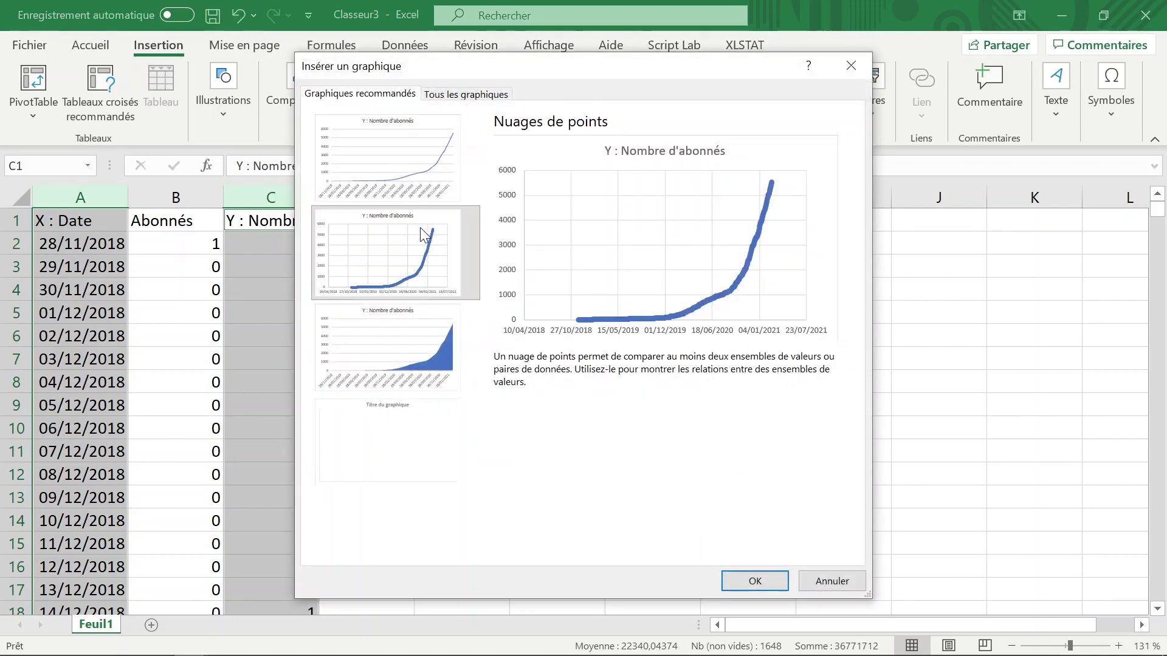
pyautogui.click(749, 581)
pyautogui.moveTo(411, 279); pyautogui.dragTo(540, 274)
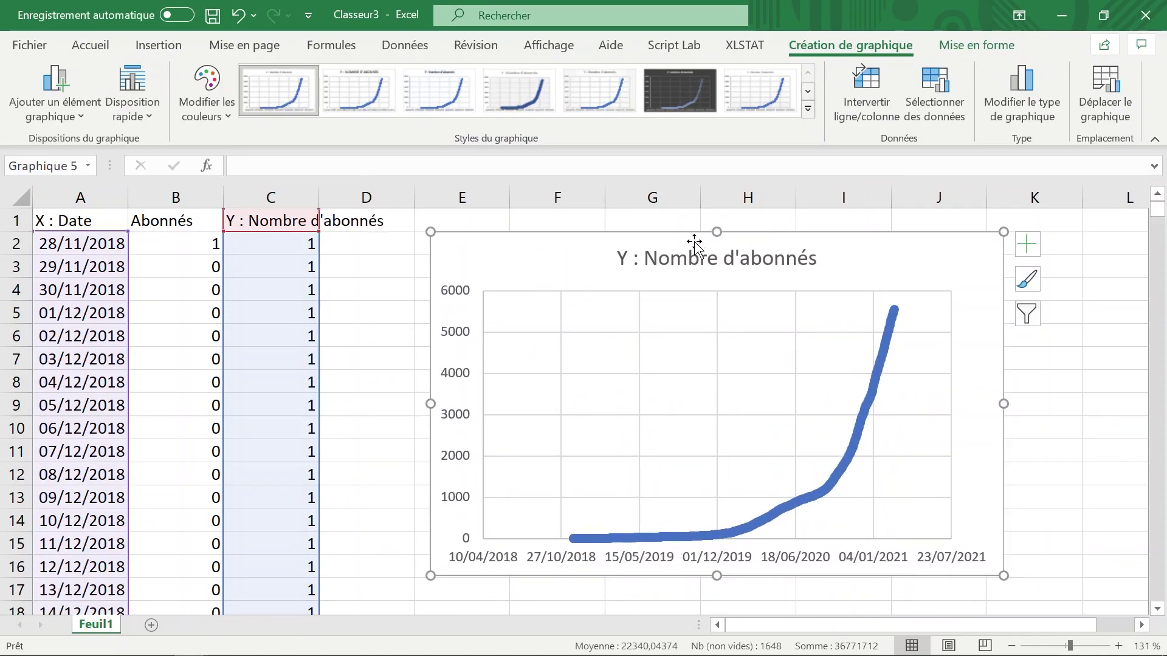
# Add axis titles to the scatter chart and set the vertical axis title to "Nombre d'abonnés"
pyautogui.click(1027, 246)
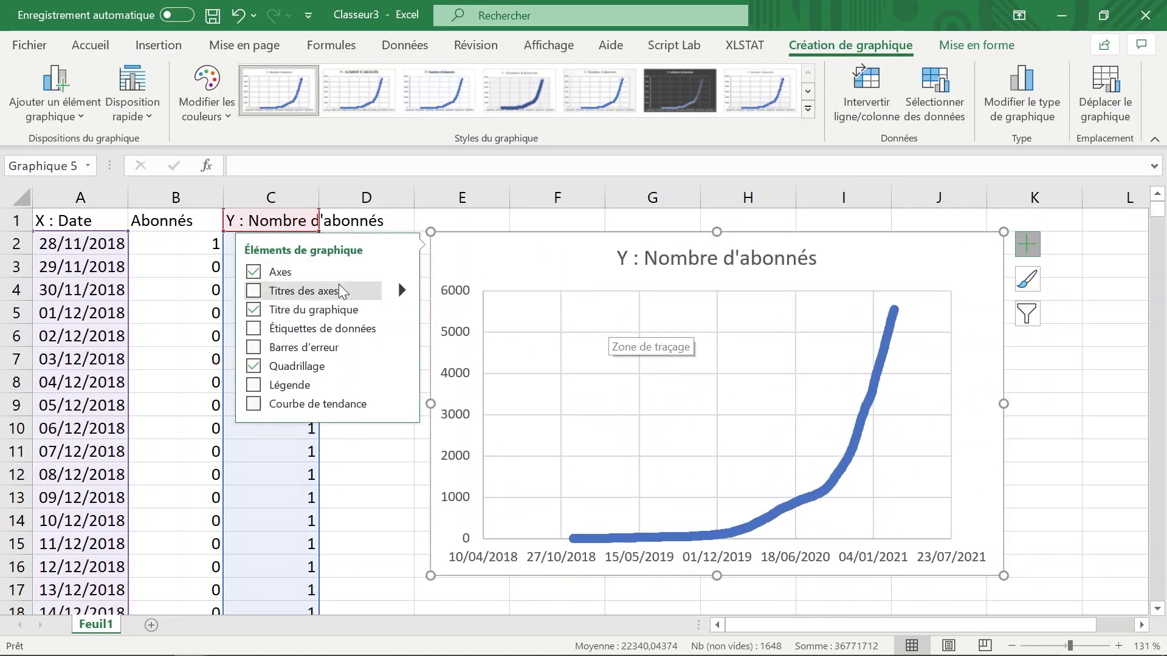
pyautogui.click(308, 291)
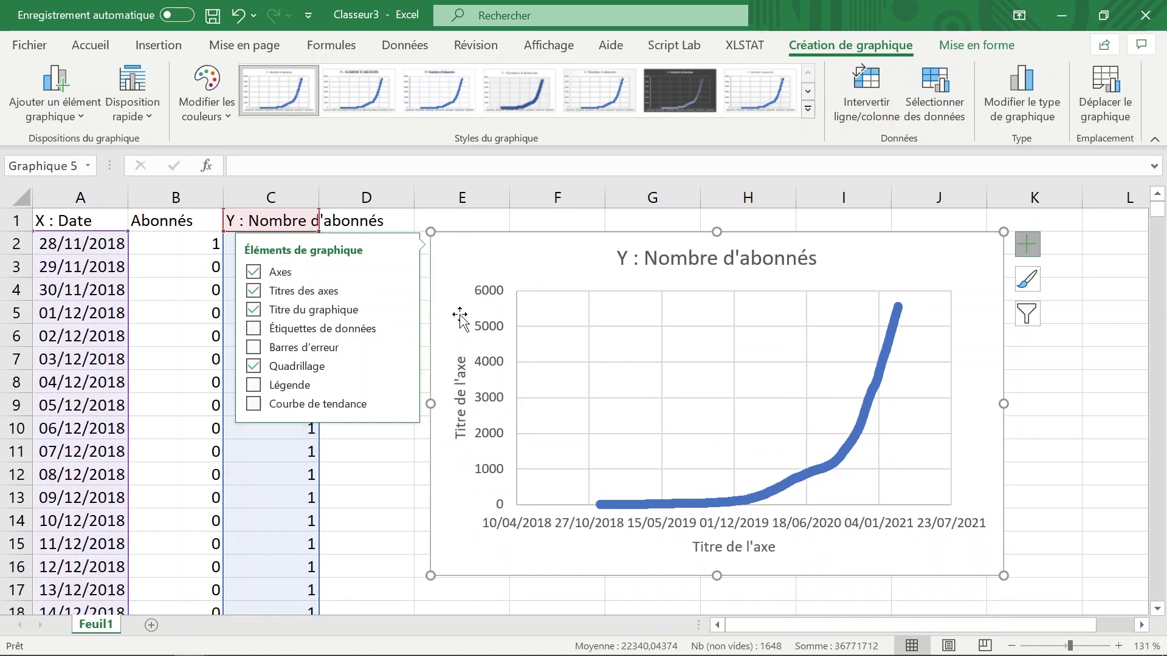
pyautogui.click(1022, 250)
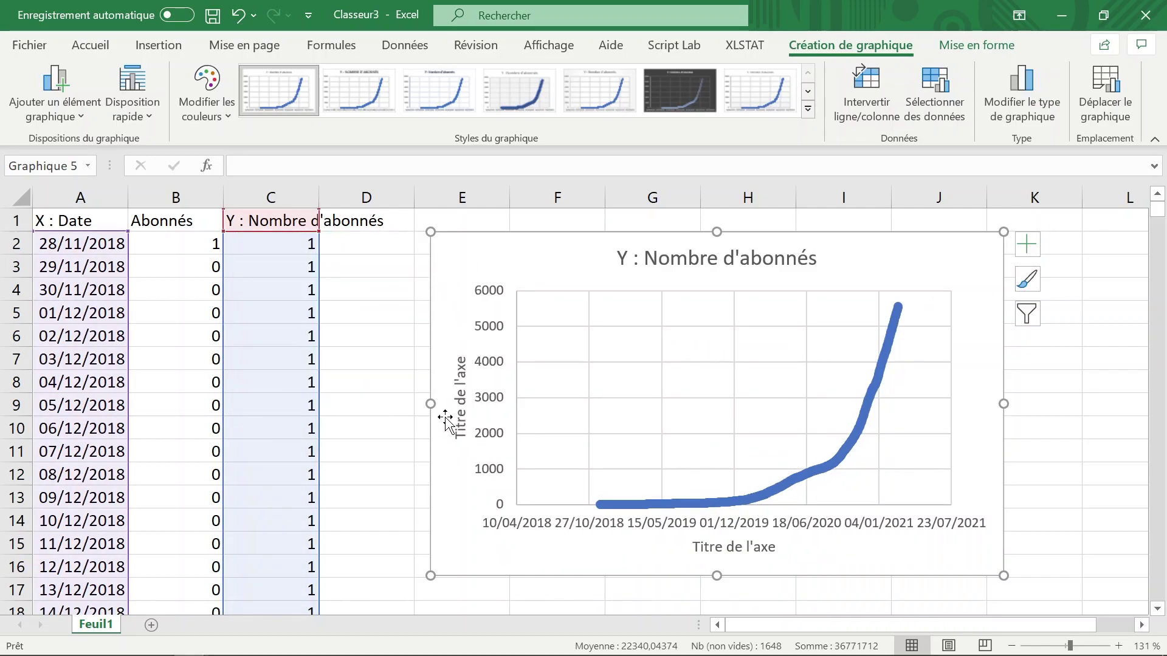
pyautogui.click(460, 365)
pyautogui.write("Nombre d'abonnés")
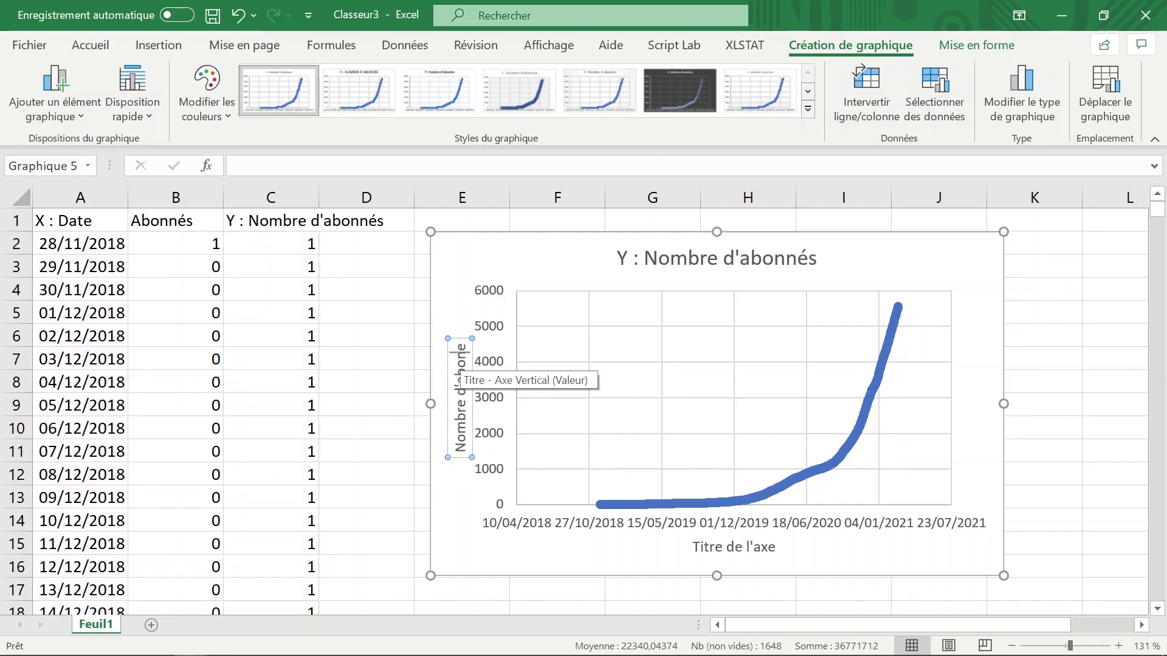
pyautogui.press('BackSpace')
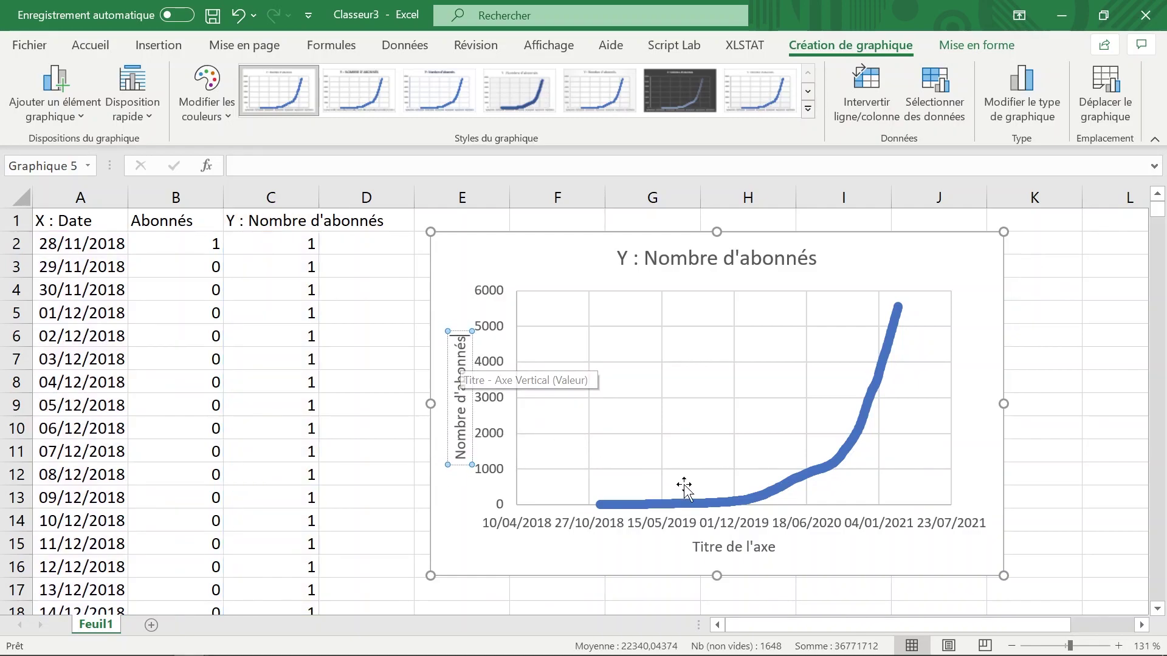
# Set the scatter chart's horizontal axis title to "Date" and close the title formatting options
pyautogui.doubleClick(712, 549)
pyautogui.moveTo(691, 547); pyautogui.dragTo(780, 547)
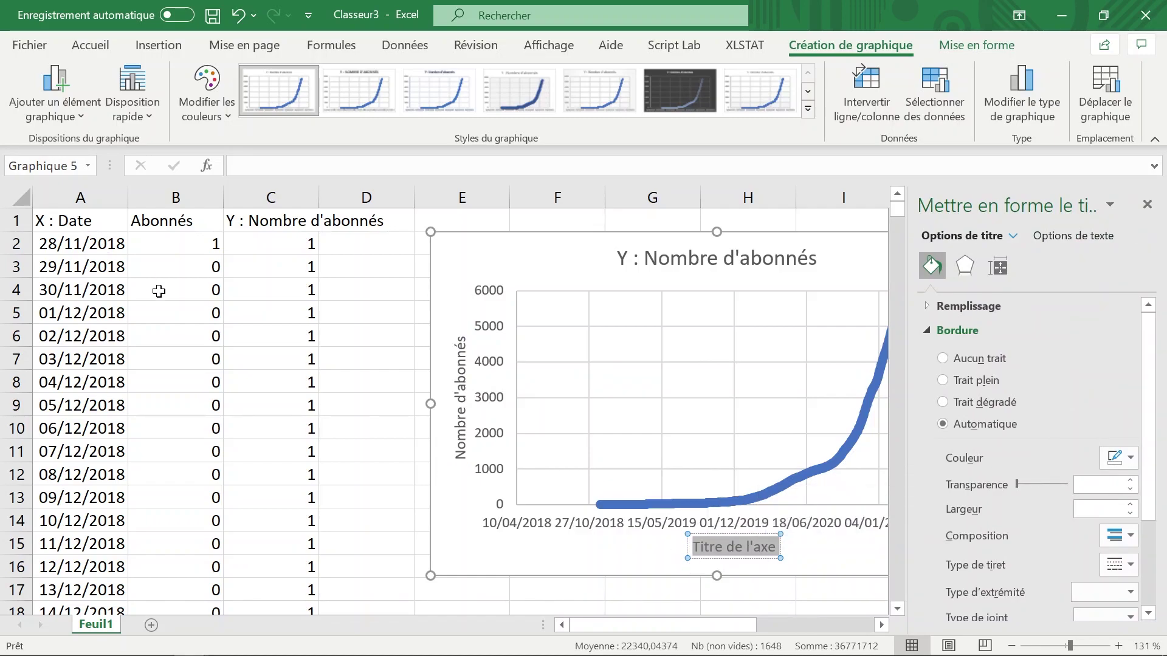
pyautogui.write('Date')
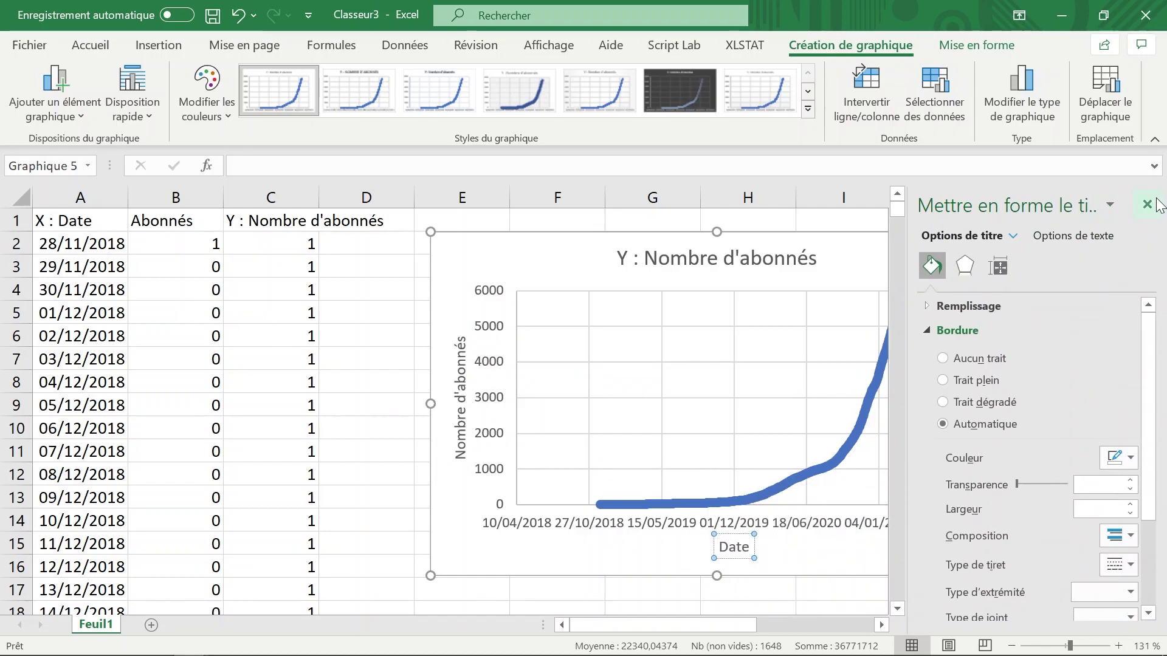
pyautogui.click(1147, 204)
pyautogui.click(1048, 442)
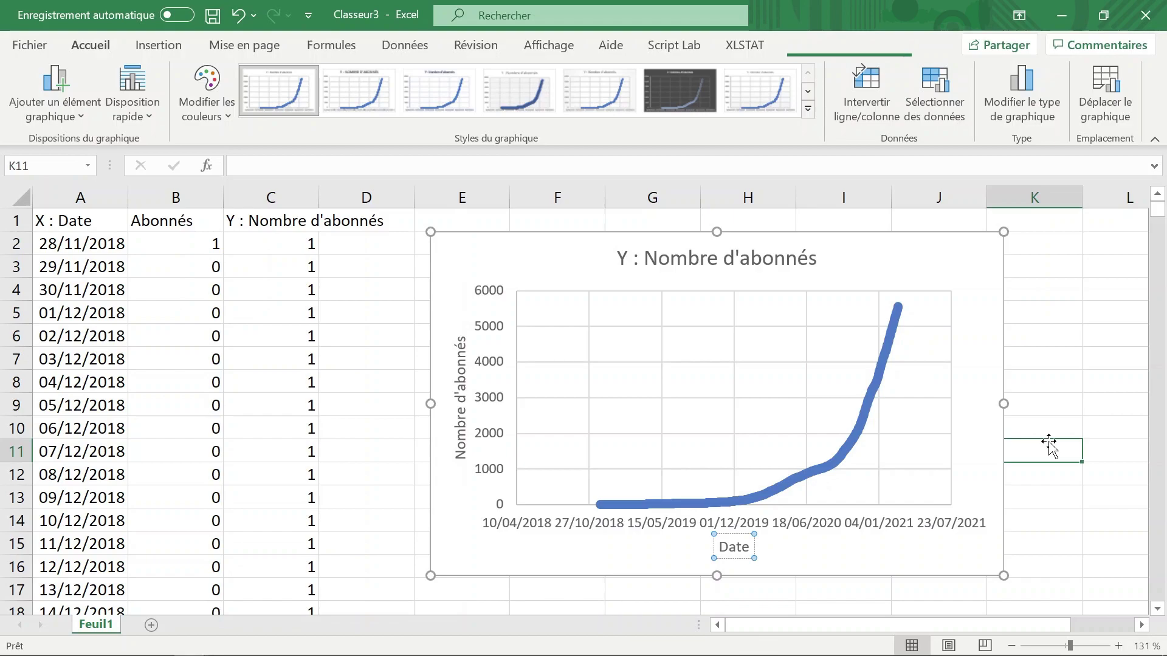
pyautogui.click(1049, 445)
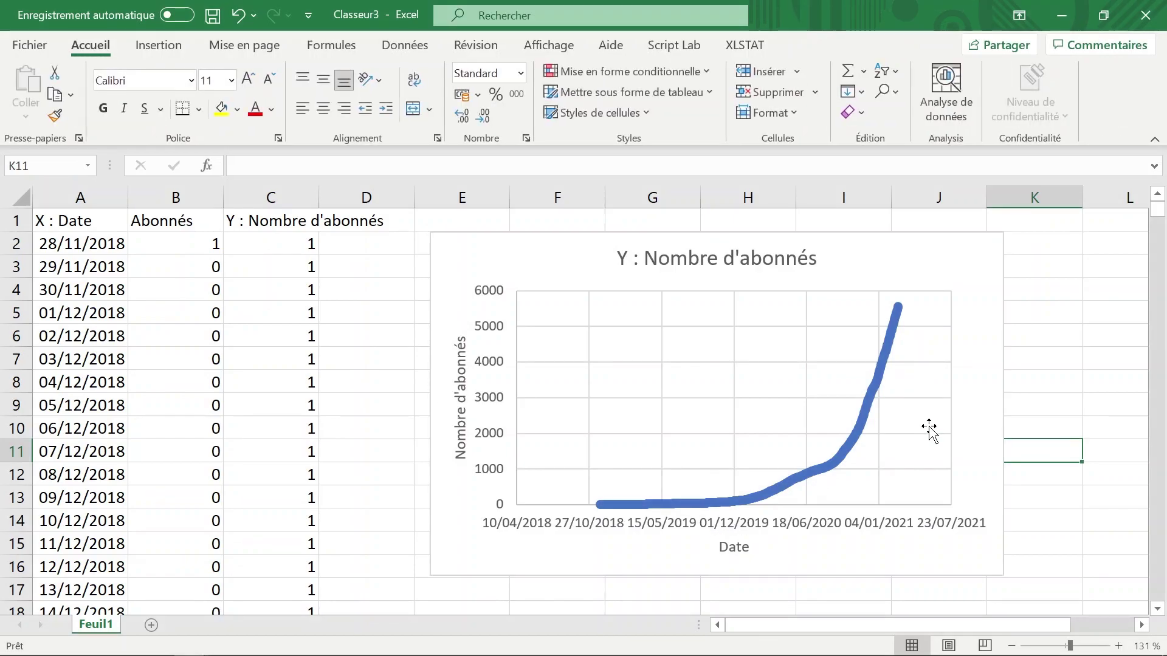
# Add a linear trendline (Courbe de tendance) to the scatter chart and open its formatting options
pyautogui.click(974, 298)
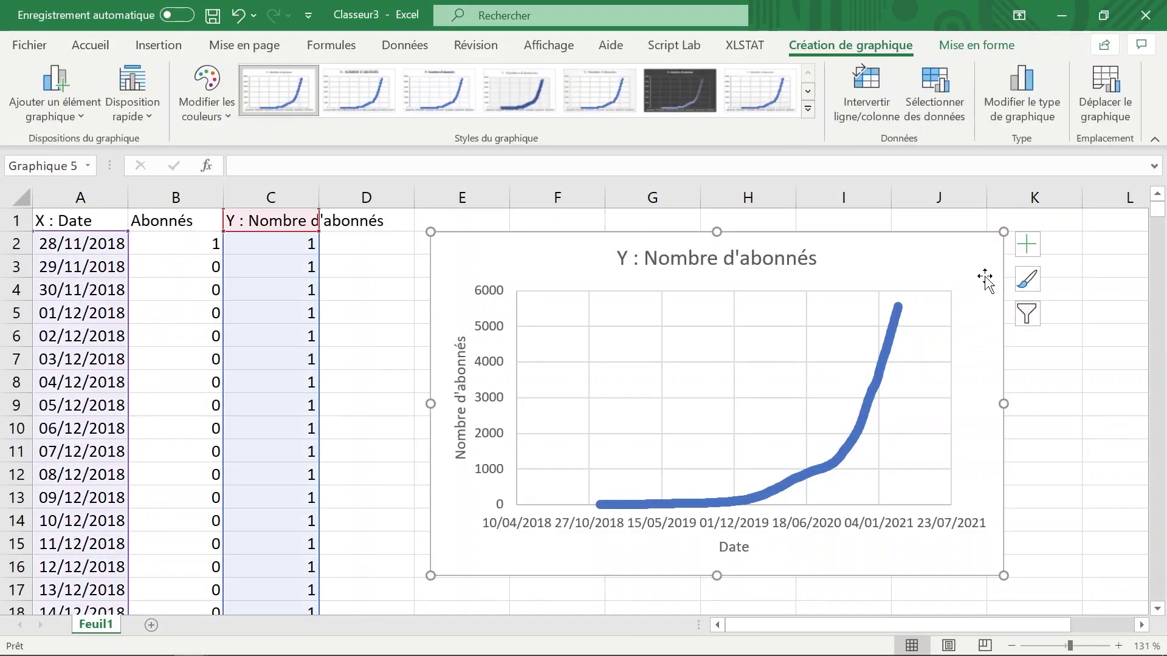
pyautogui.click(1026, 246)
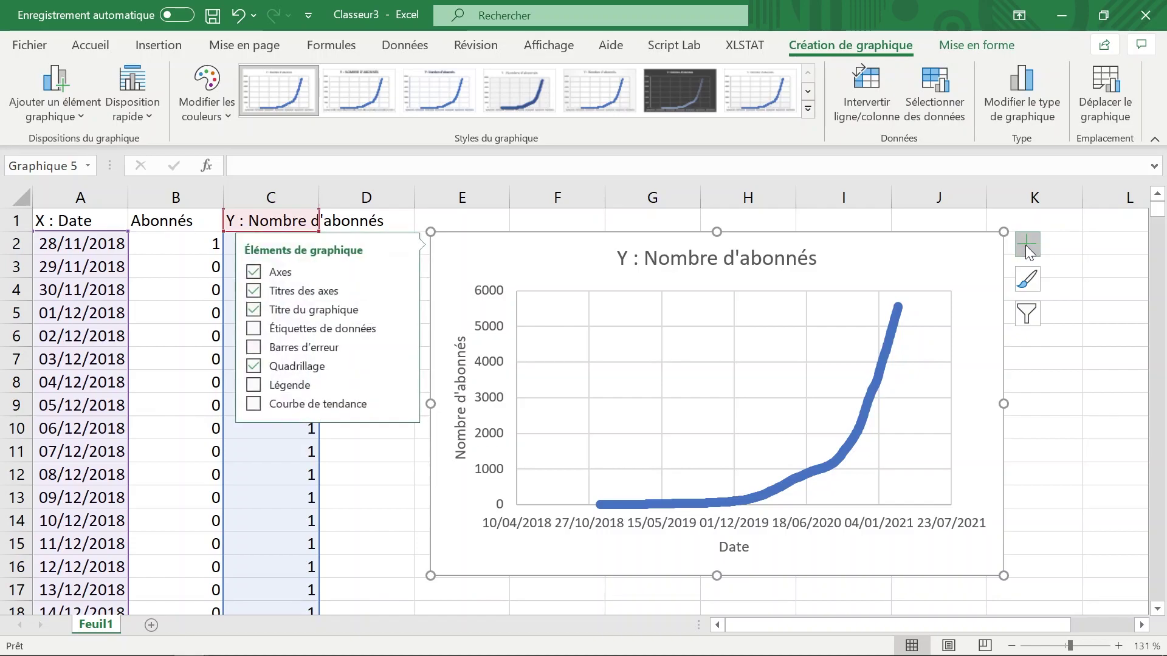
pyautogui.click(304, 403)
pyautogui.doubleClick(753, 447)
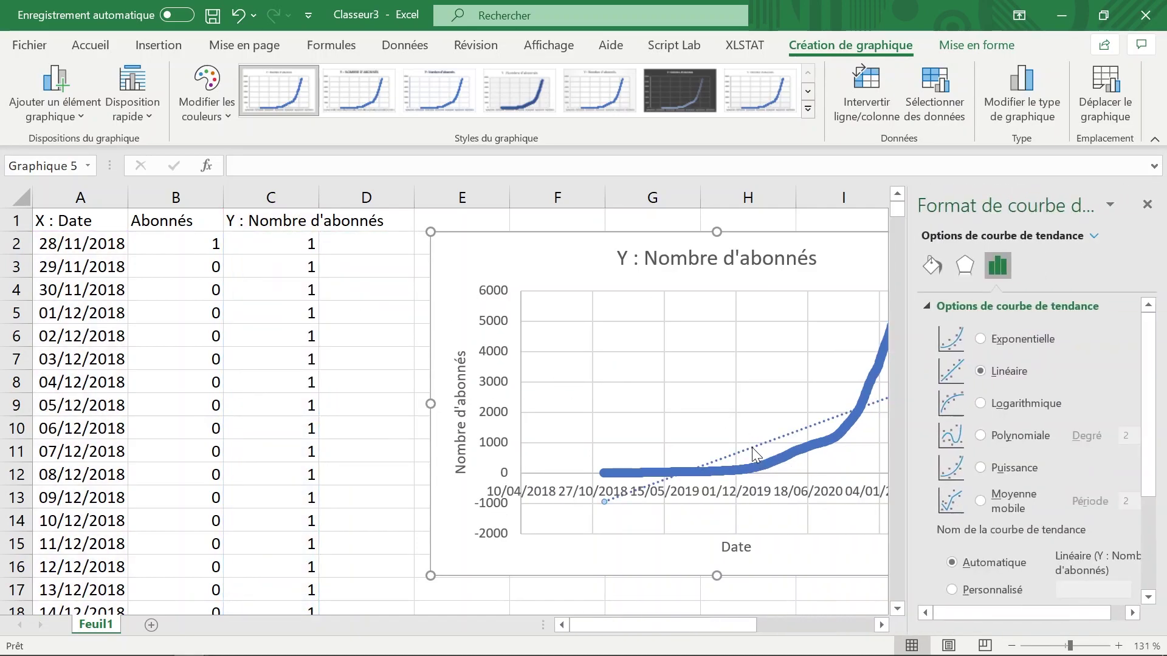
pyautogui.click(604, 508)
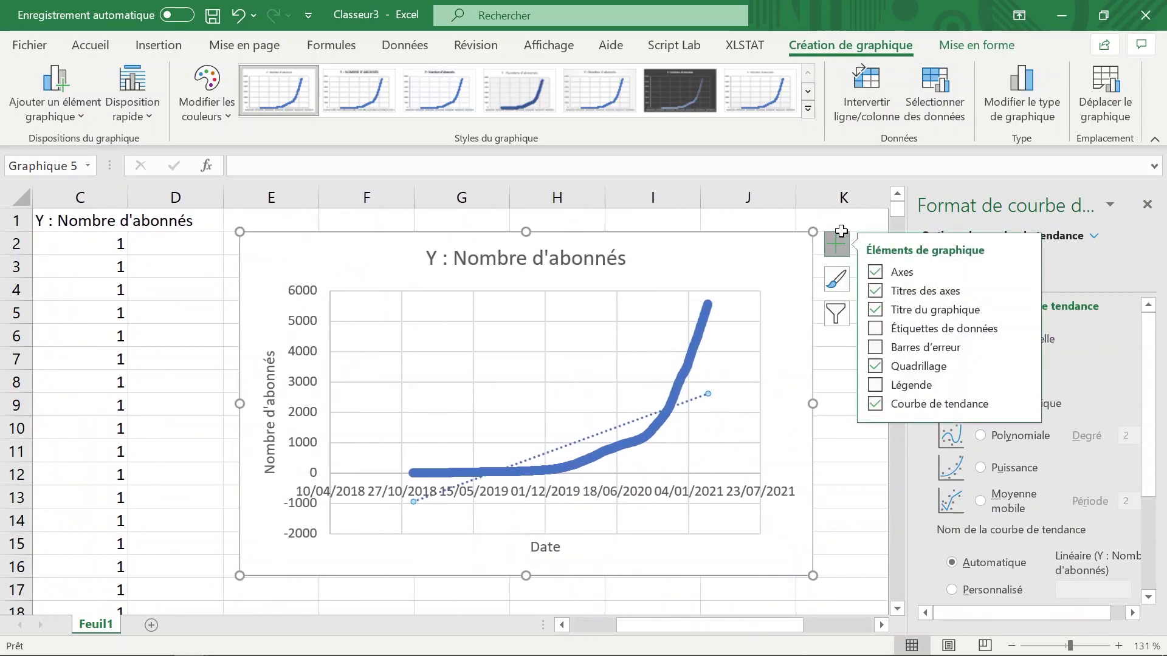
pyautogui.click(838, 248)
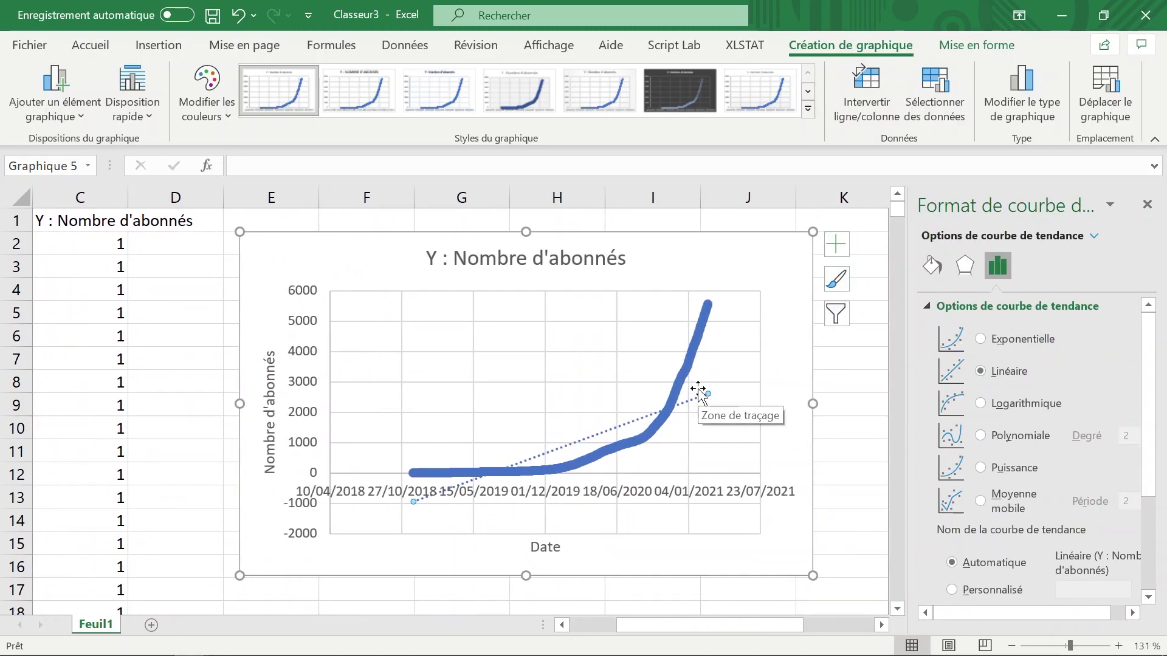
# Display the trendline's R² coefficient on the chart and move its label to the empty area above the curve
pyautogui.scroll(-3, 1029, 509)
pyautogui.click(1005, 574)
pyautogui.scroll(3, 1080, 404)
pyautogui.moveTo(655, 396); pyautogui.dragTo(515, 370)
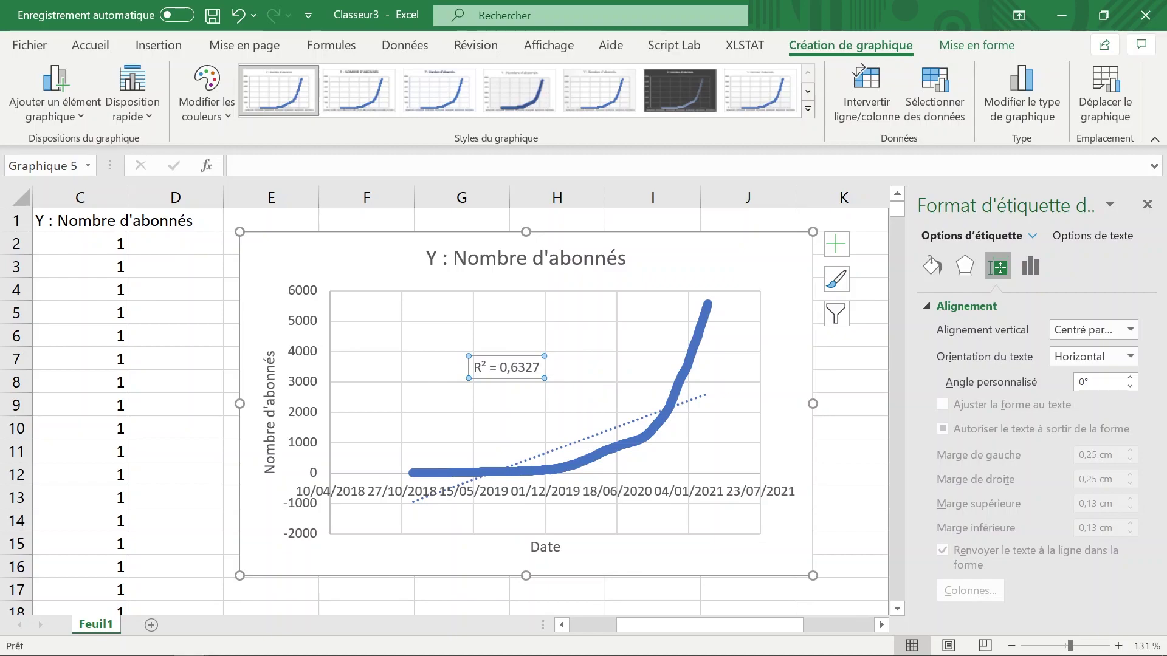
# After trying Logarithmique, set the trendline type to Exponentielle and move the R² label into the empty plot area
pyautogui.click(601, 435)
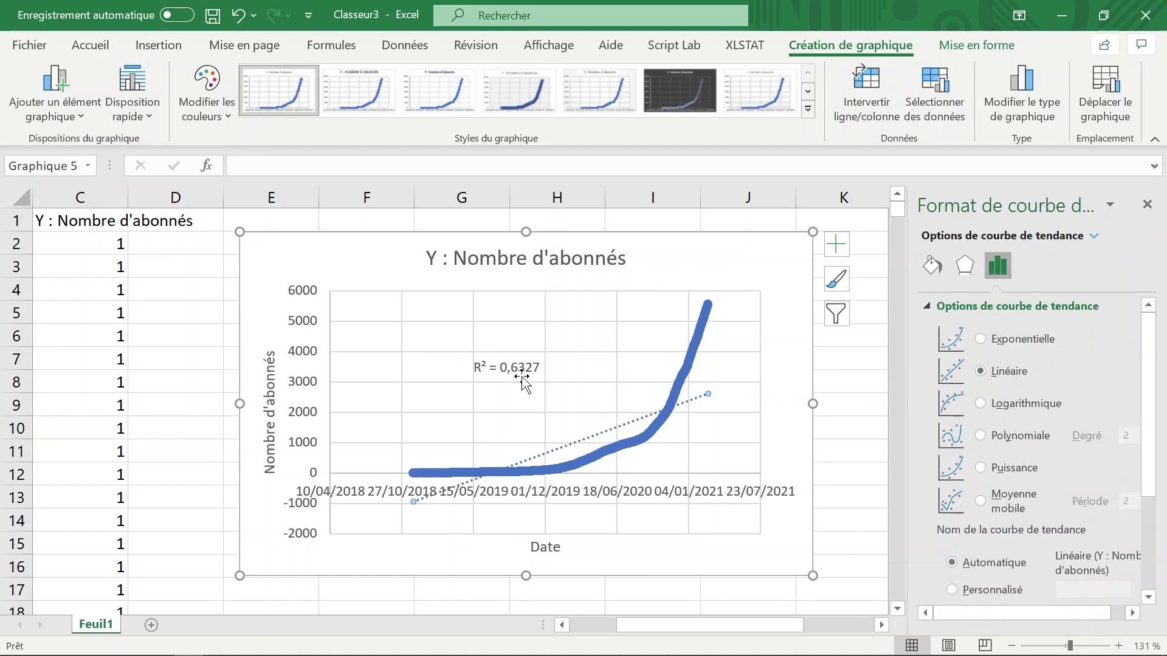
pyautogui.click(1027, 405)
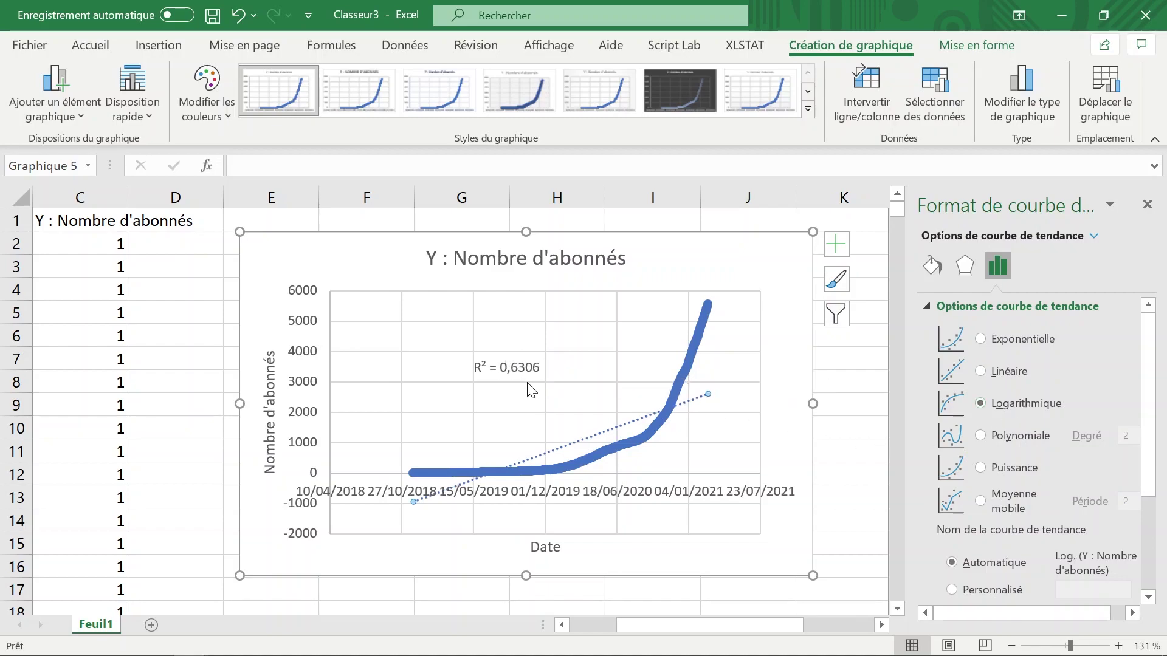
pyautogui.click(1011, 347)
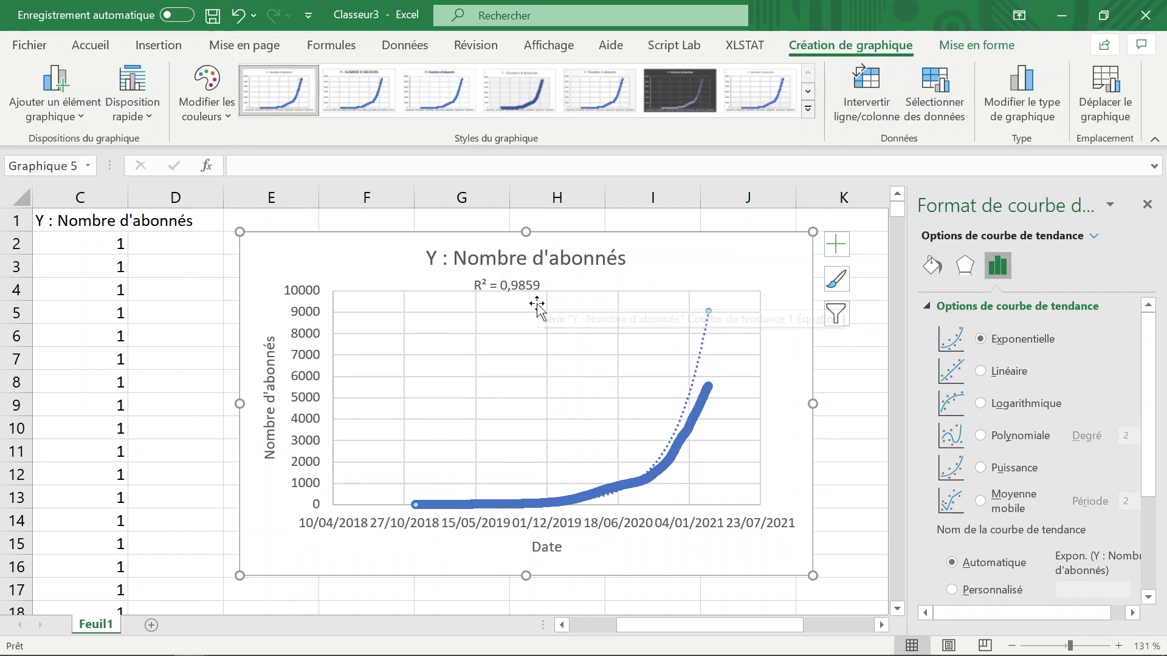
pyautogui.moveTo(520, 302); pyautogui.dragTo(518, 382)
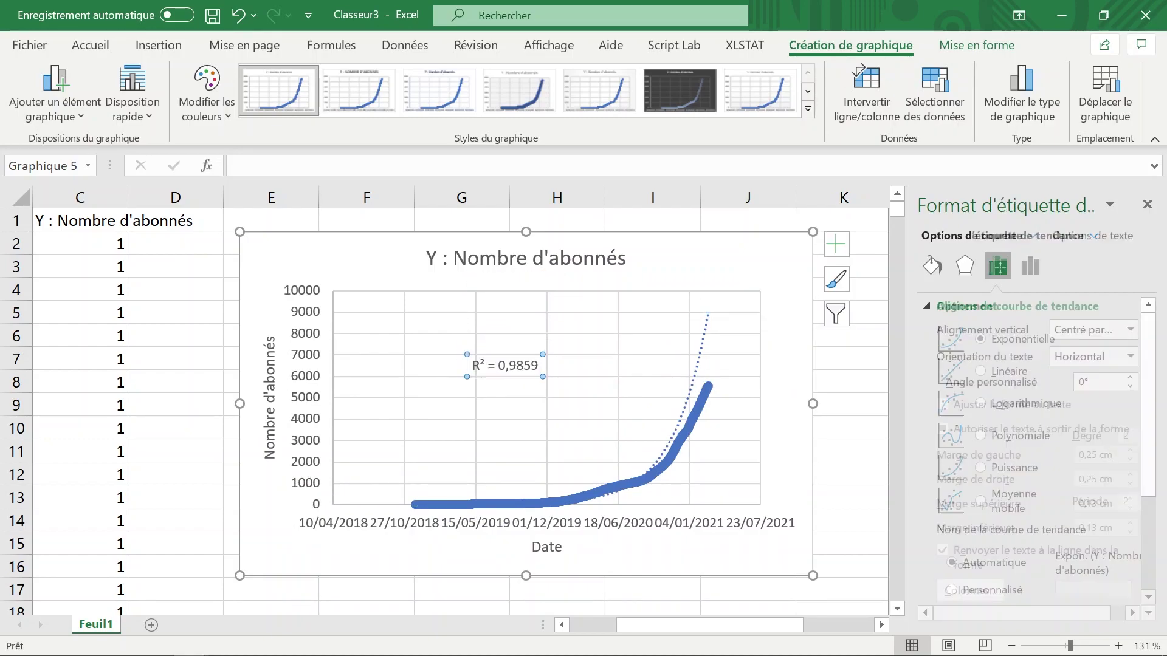
pyautogui.click(694, 372)
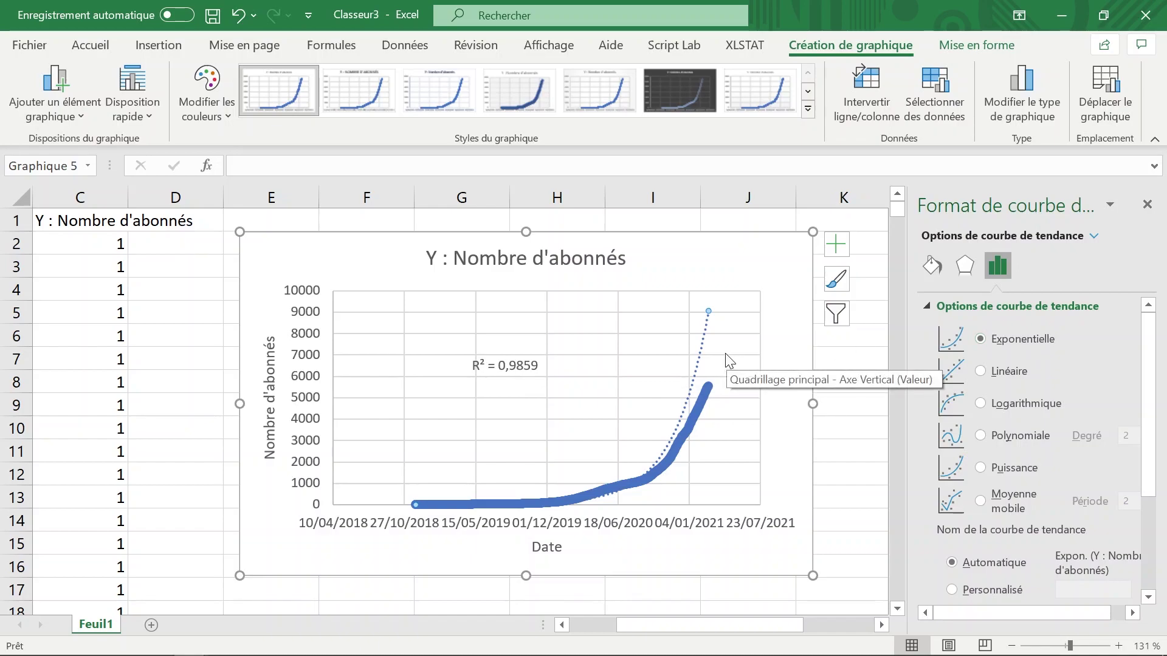
pyautogui.click(1147, 204)
pyautogui.hscroll(-2, 560, 339)
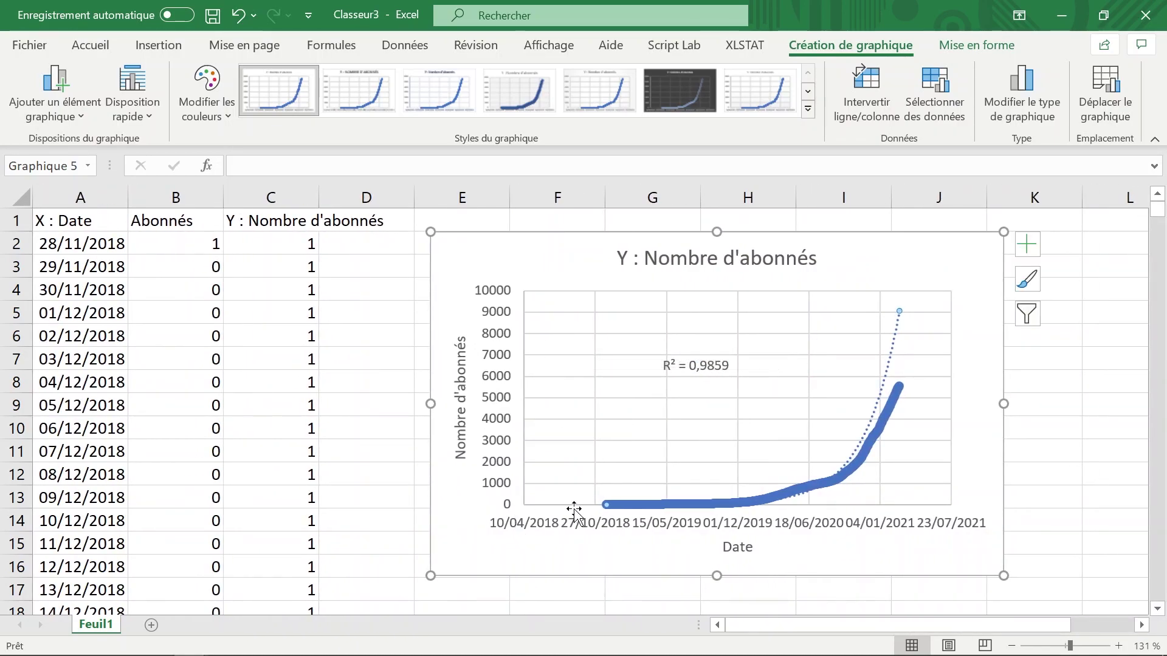
# Copy the first subscriber's date from A2 into F1 to keep it as a reference
pyautogui.click(105, 246)
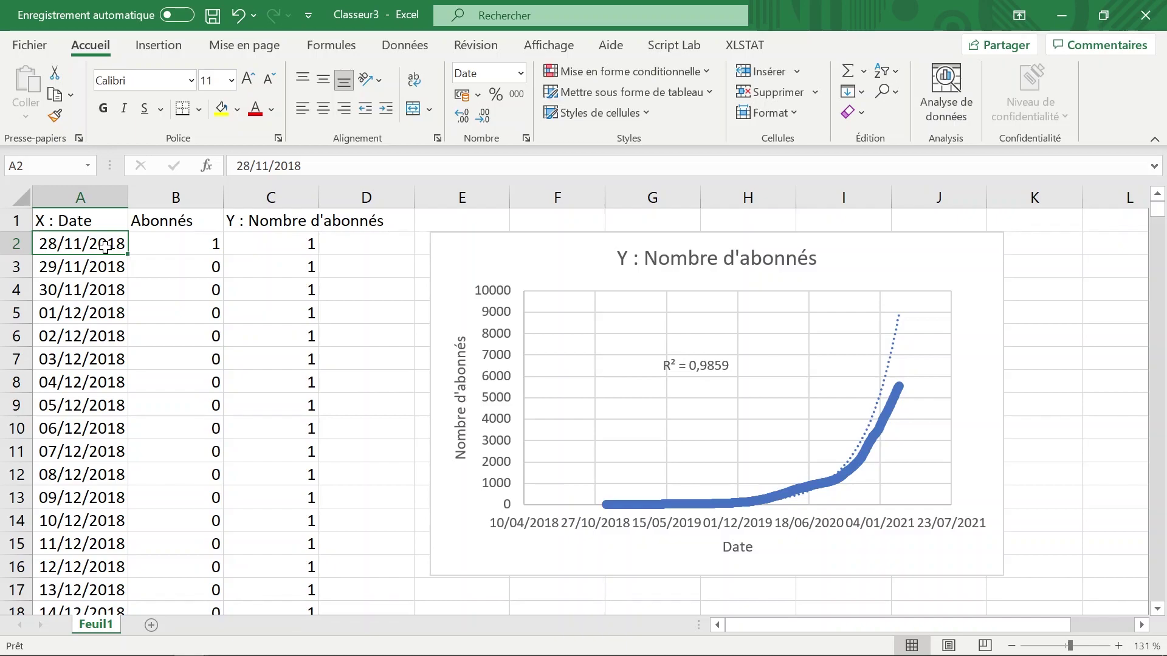
pyautogui.hotkey('ctrl', 'c')
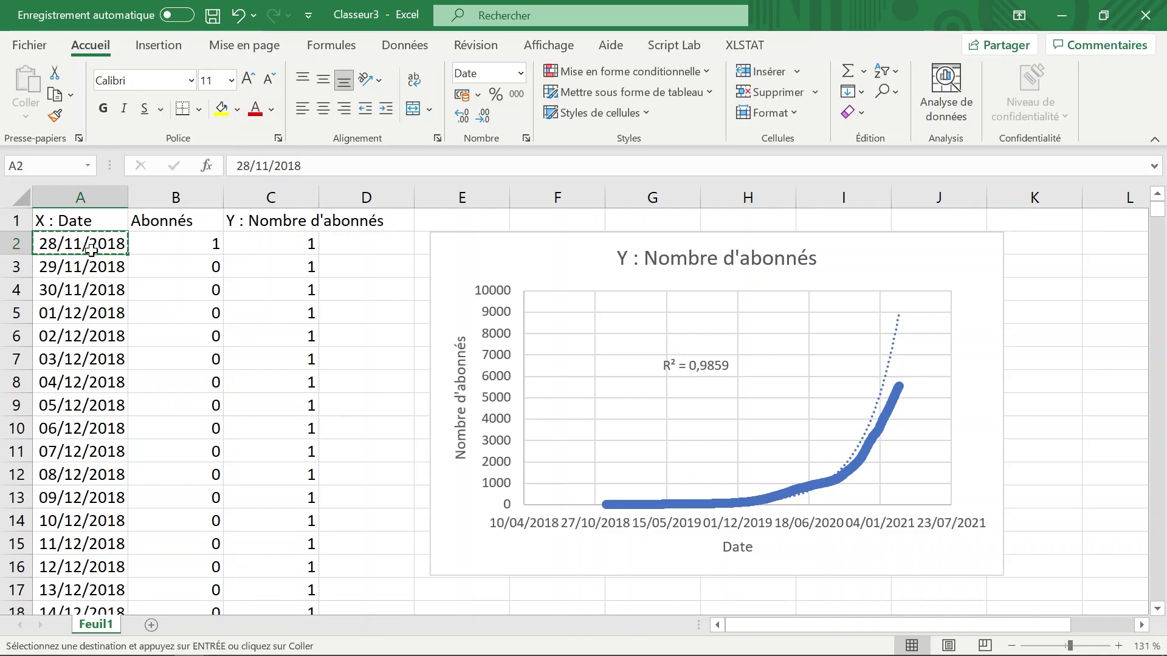
pyautogui.click(558, 220)
pyautogui.hotkey('ctrl', 'v')
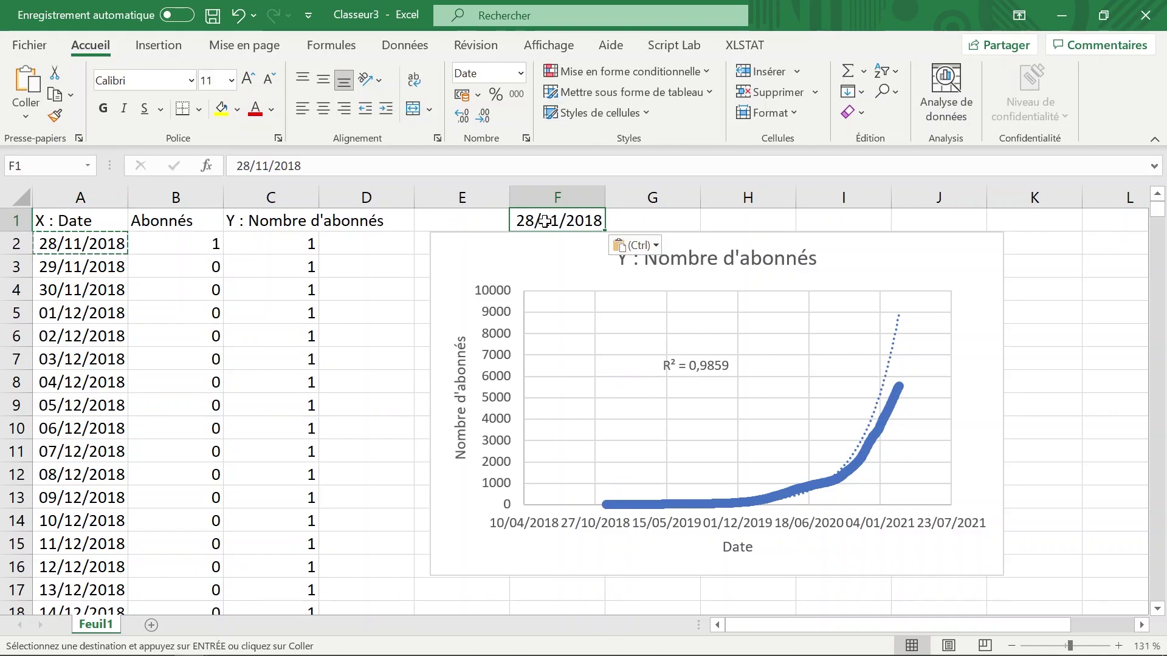
pyautogui.press('Escape')
# Replace the first two dates in A2 and A3 with 1 and 2, formatted as Nombre
pyautogui.click(86, 244)
pyautogui.write('1')
pyautogui.press('Return')
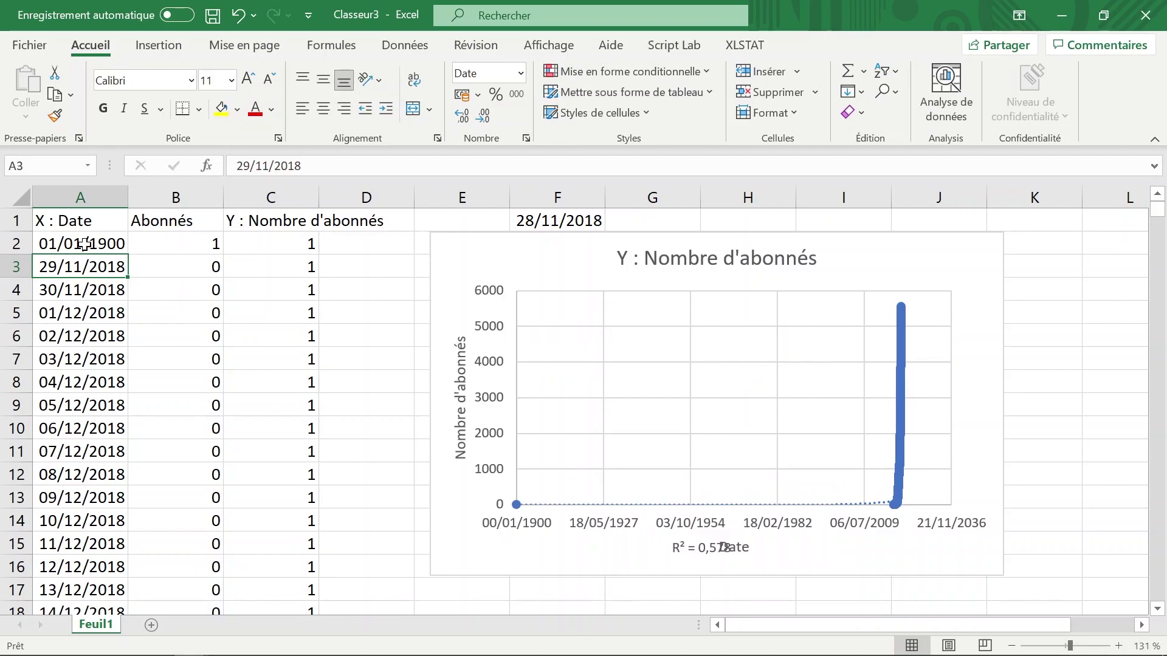
pyautogui.write('2')
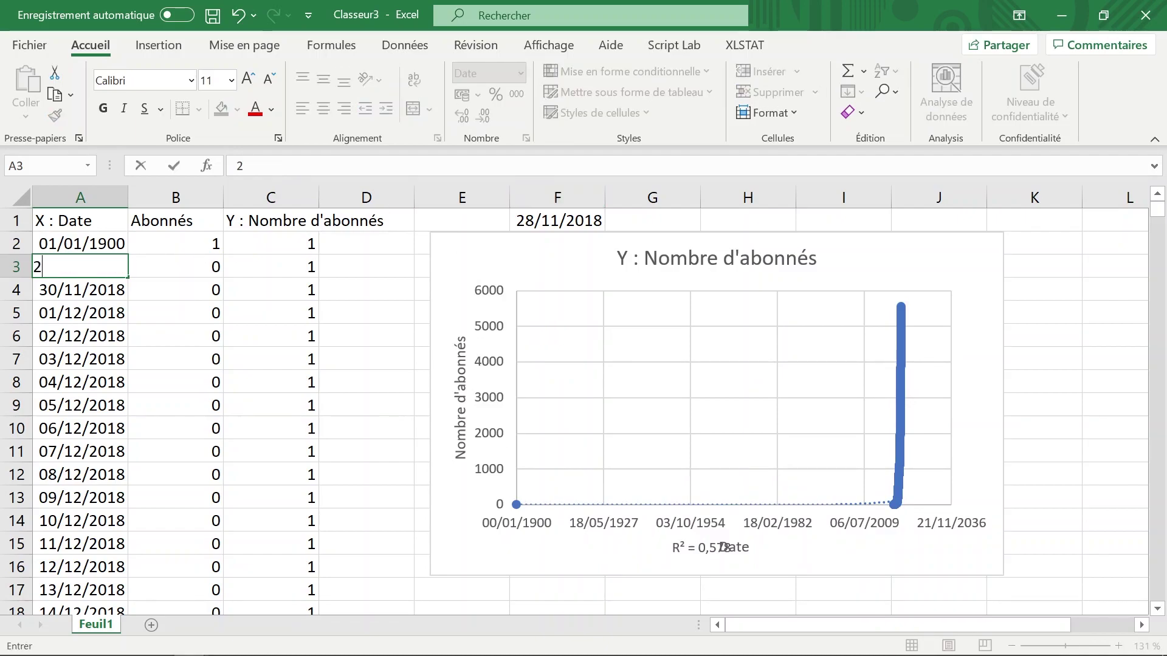
pyautogui.press('Return')
pyautogui.moveTo(89, 242); pyautogui.dragTo(92, 267)
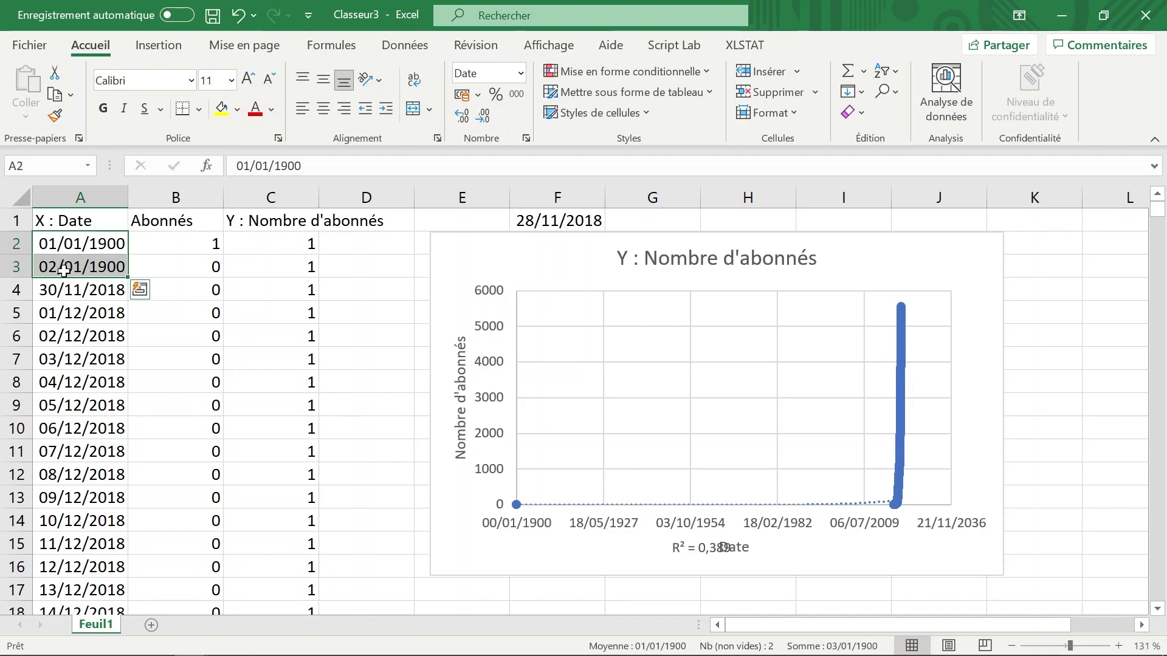
pyautogui.click(520, 73)
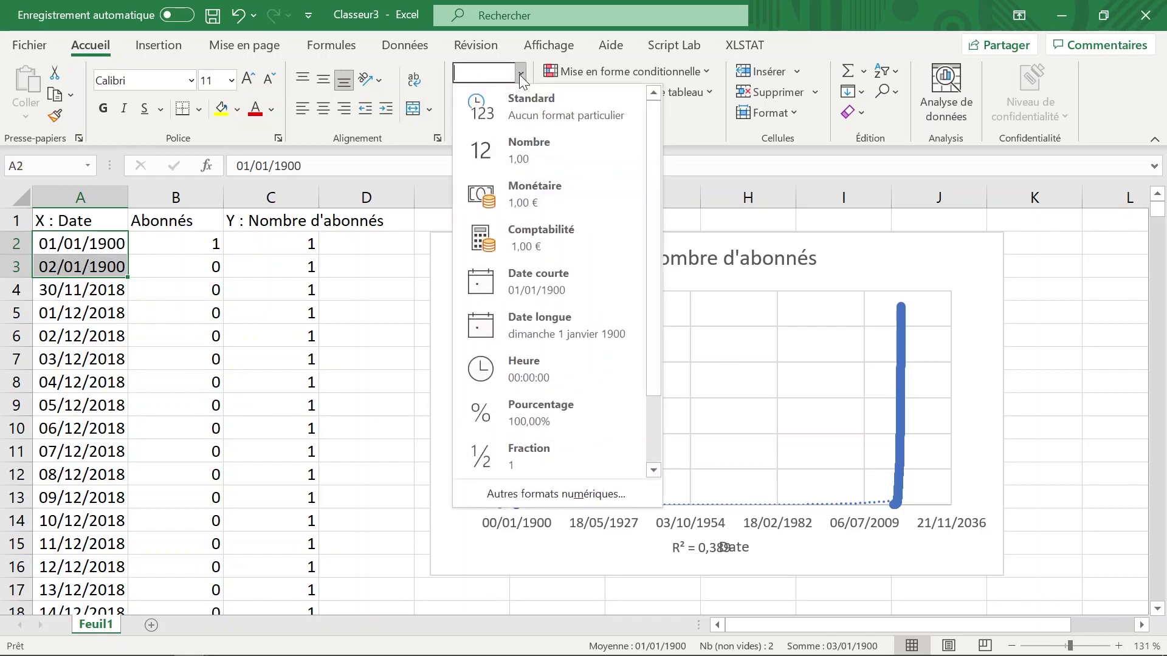
pyautogui.click(508, 159)
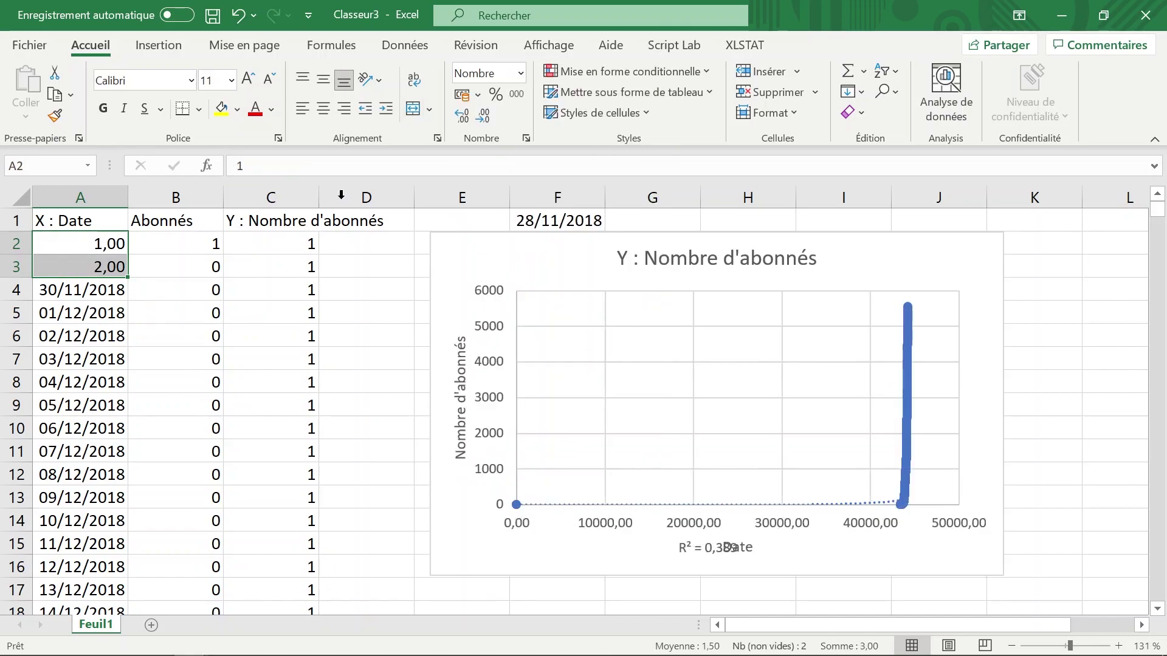
# Fill the day-number series from A2:A3 down column A and check the numbering further down
pyautogui.doubleClick(127, 276)
pyautogui.click(82, 307)
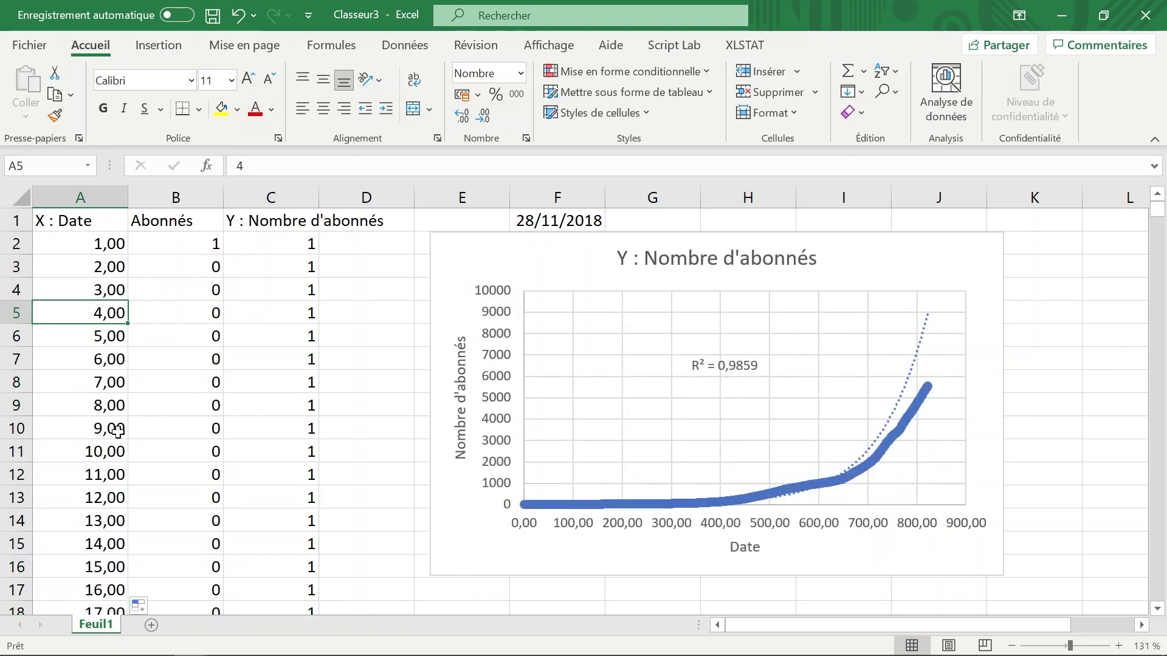
pyautogui.scroll(-13, 118, 431)
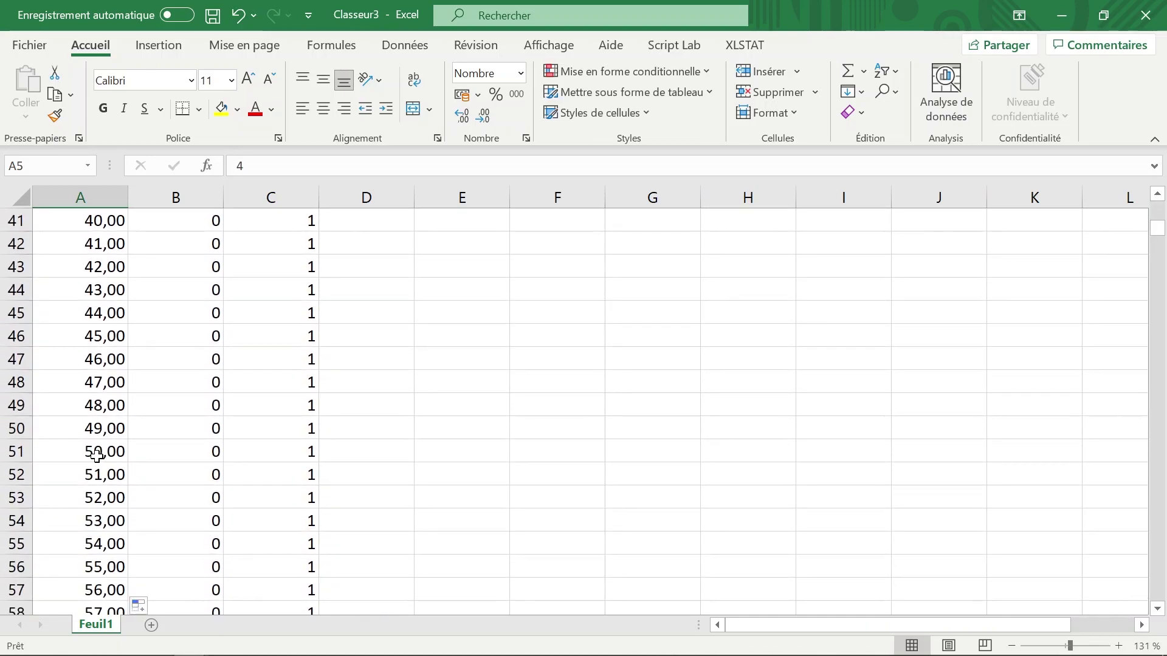
pyautogui.scroll(13, 110, 448)
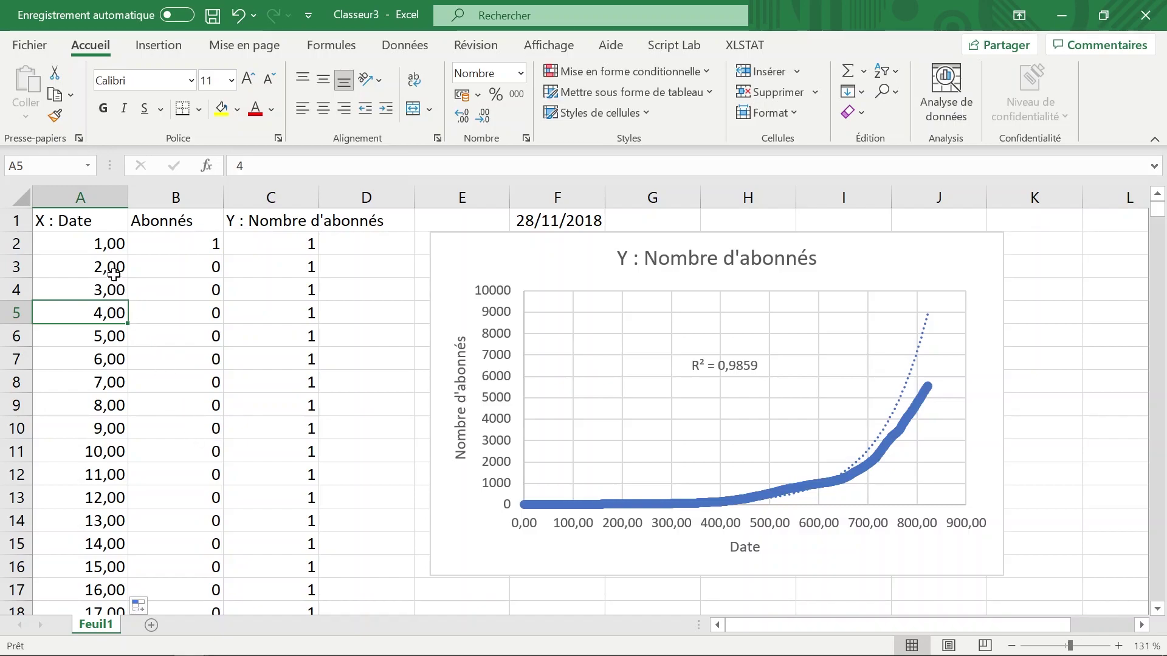
# Remove the decimals from the day numbers in A2 and A3 and fill the series down column A again
pyautogui.click(115, 244)
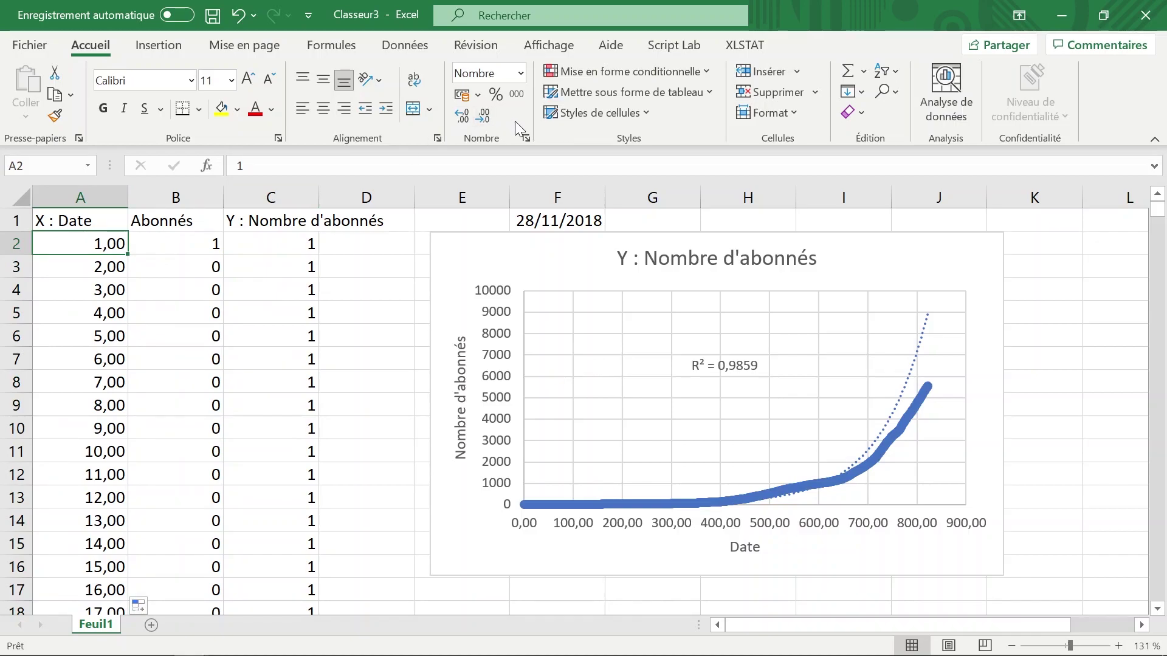
pyautogui.click(486, 121)
pyautogui.click(487, 122)
pyautogui.press('Down')
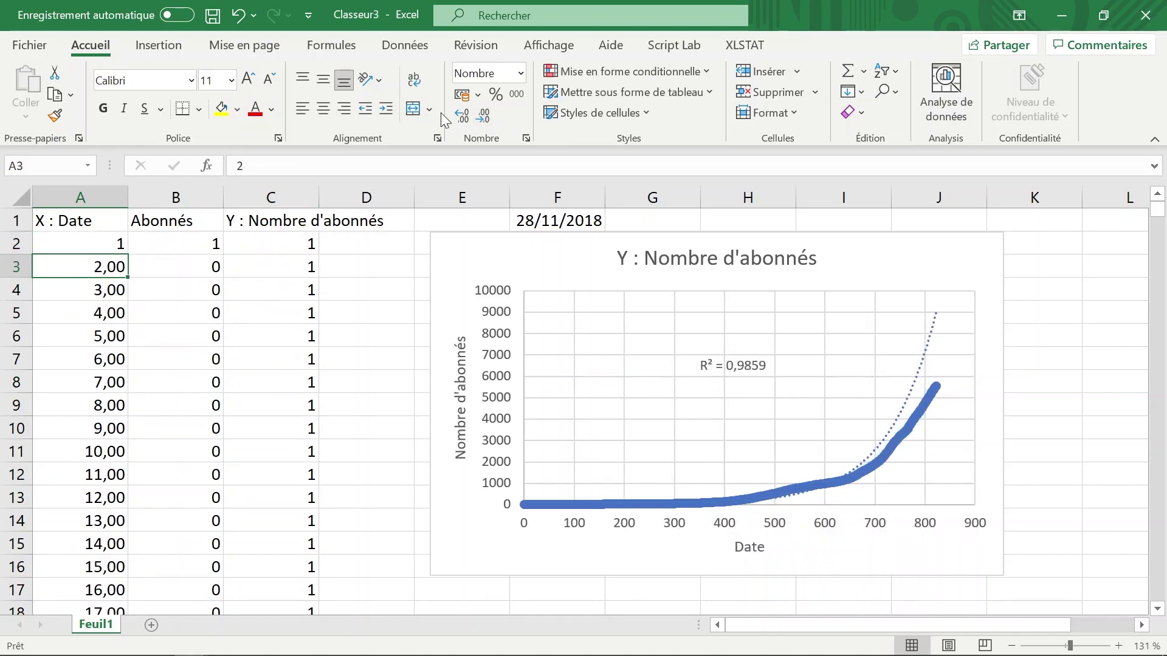
pyautogui.click(484, 122)
pyautogui.click(483, 122)
pyautogui.moveTo(120, 246); pyautogui.dragTo(121, 274)
pyautogui.doubleClick(127, 278)
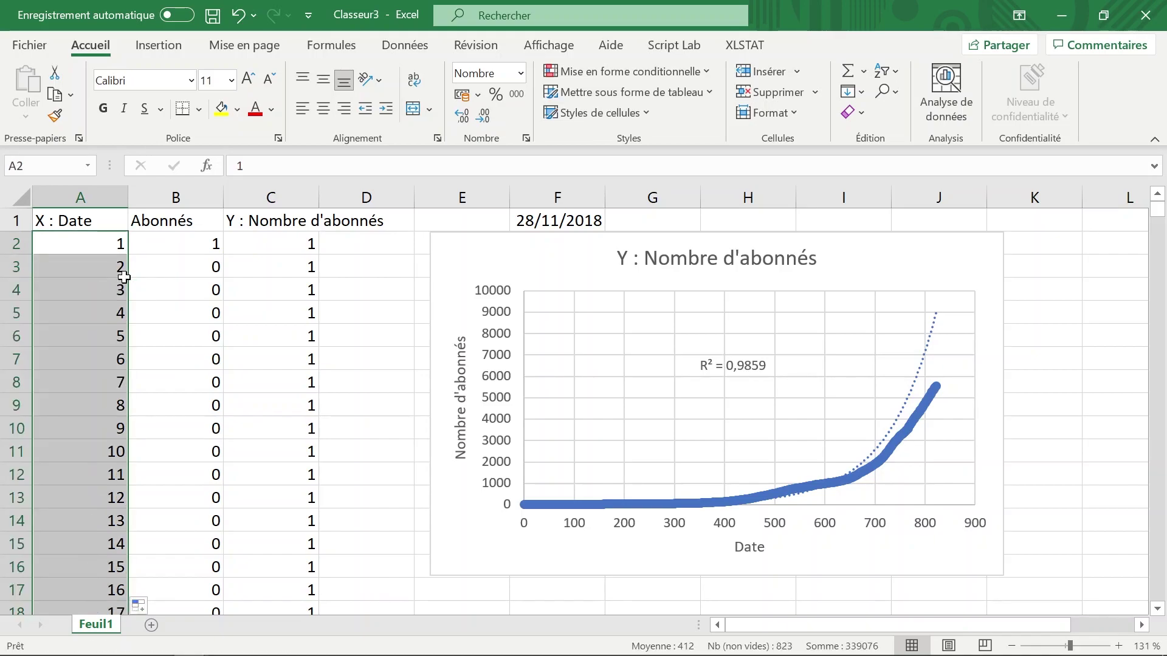
pyautogui.click(217, 292)
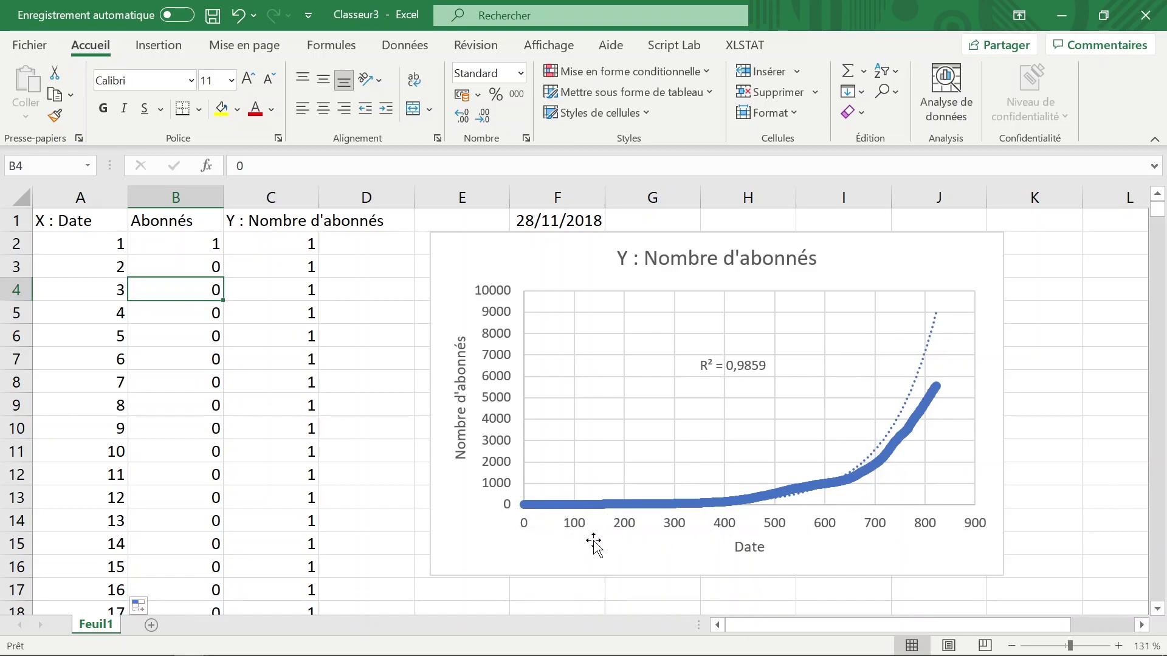
# Replace the chart's horizontal axis title with "Nombre de jours (J1 = 28/11/2018)"
pyautogui.doubleClick(749, 548)
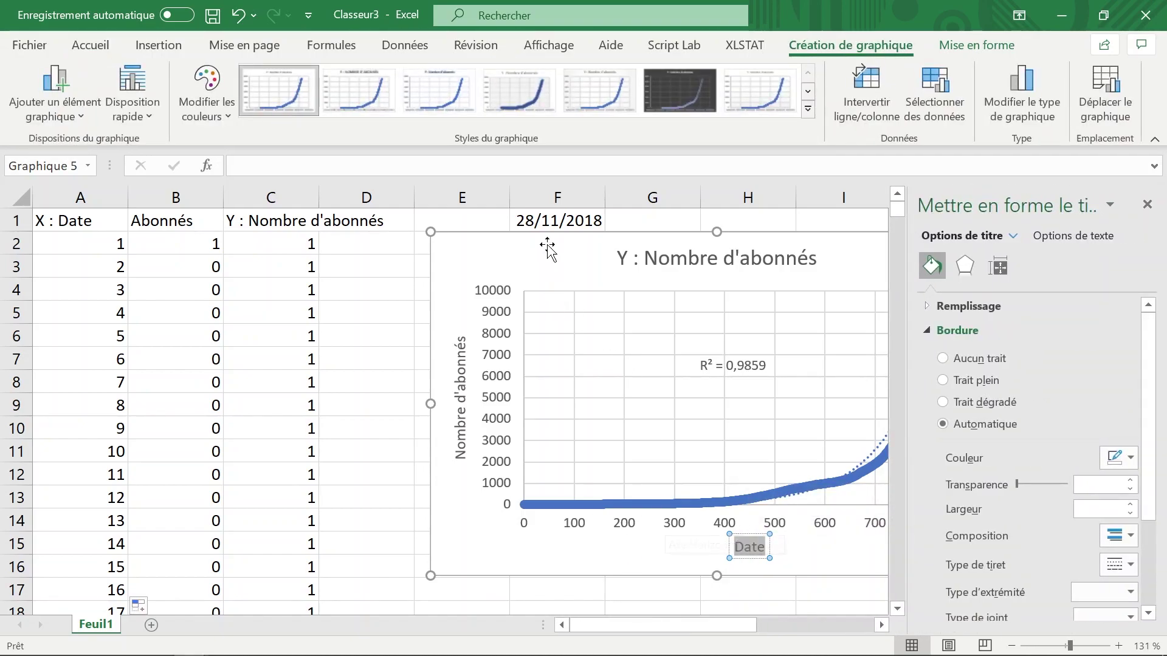
pyautogui.hotkey('ctrl', 'v')
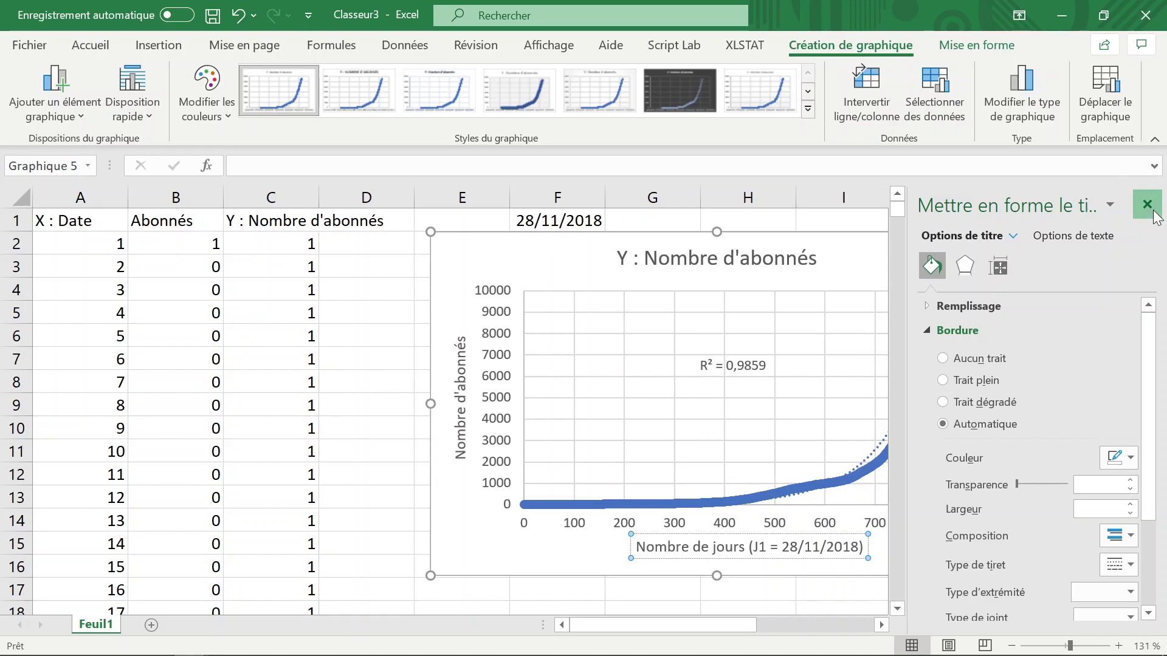
pyautogui.click(1148, 204)
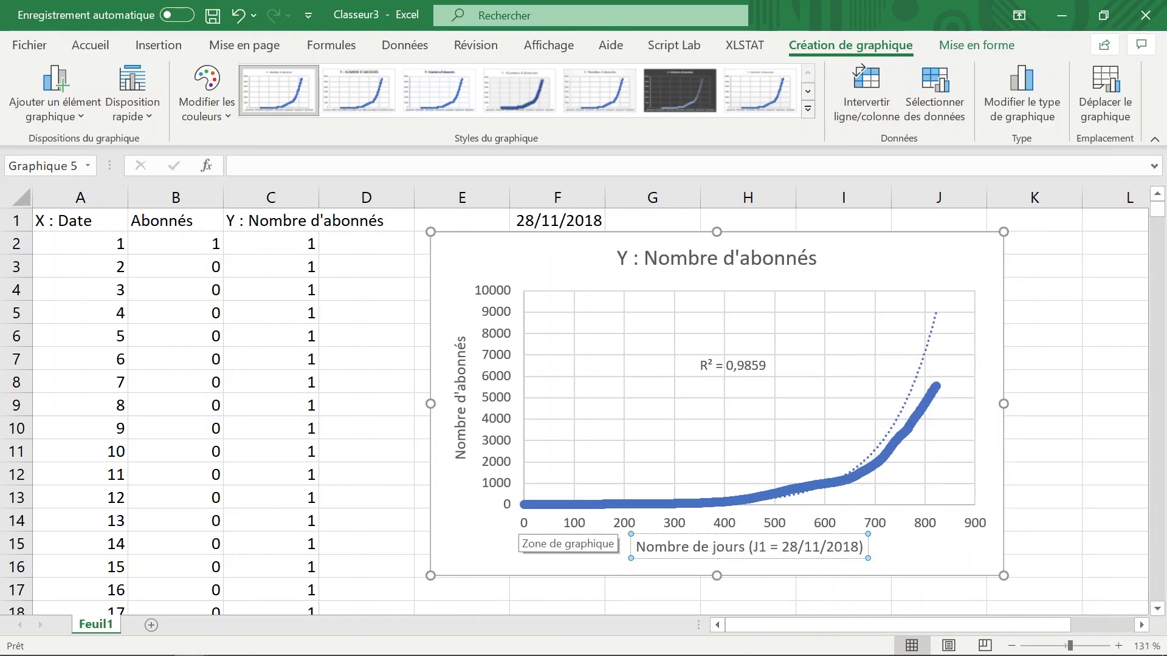
pyautogui.click(1040, 481)
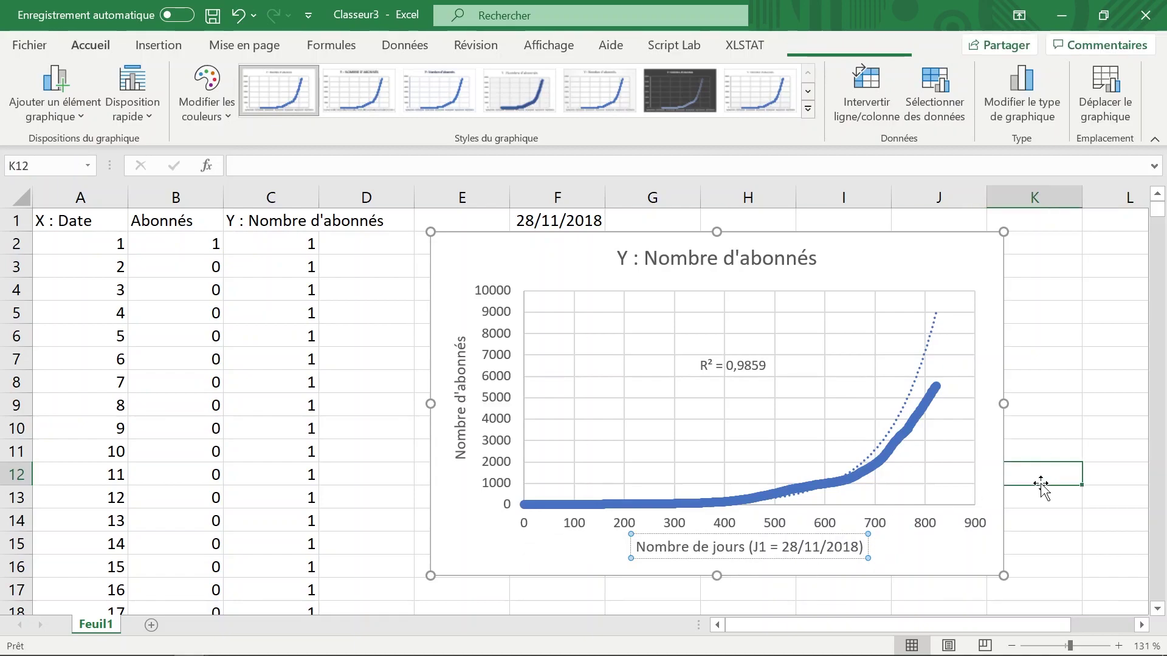
# Display the exponential trendline's equation on the chart and close its formatting options
pyautogui.click(913, 392)
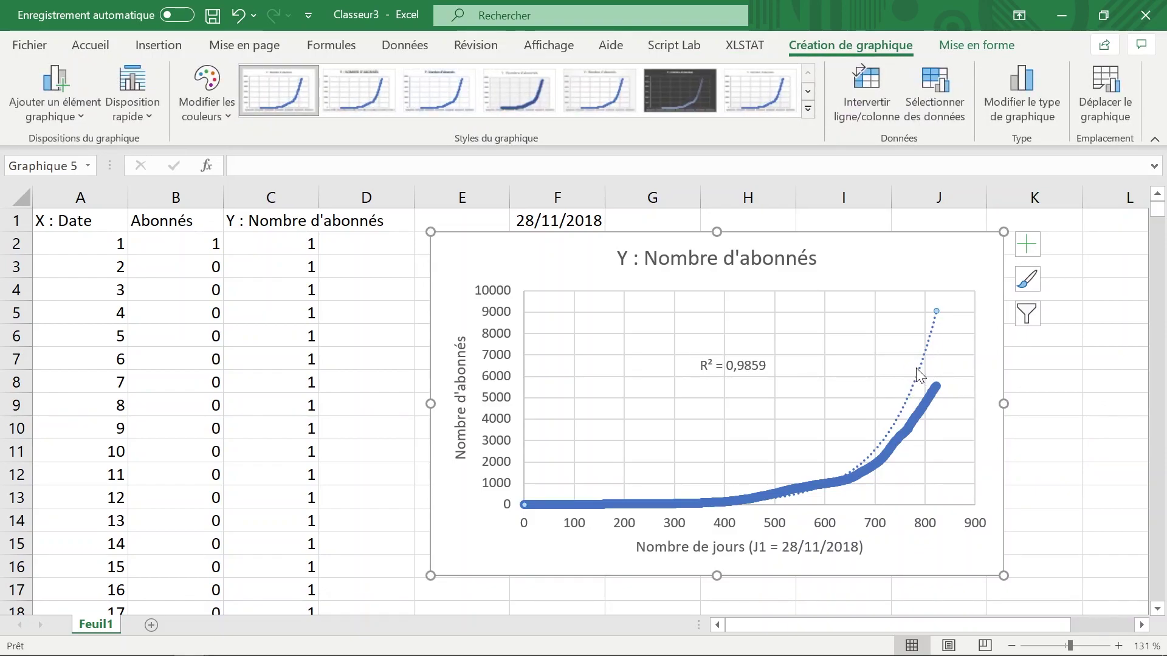
pyautogui.doubleClick(913, 367)
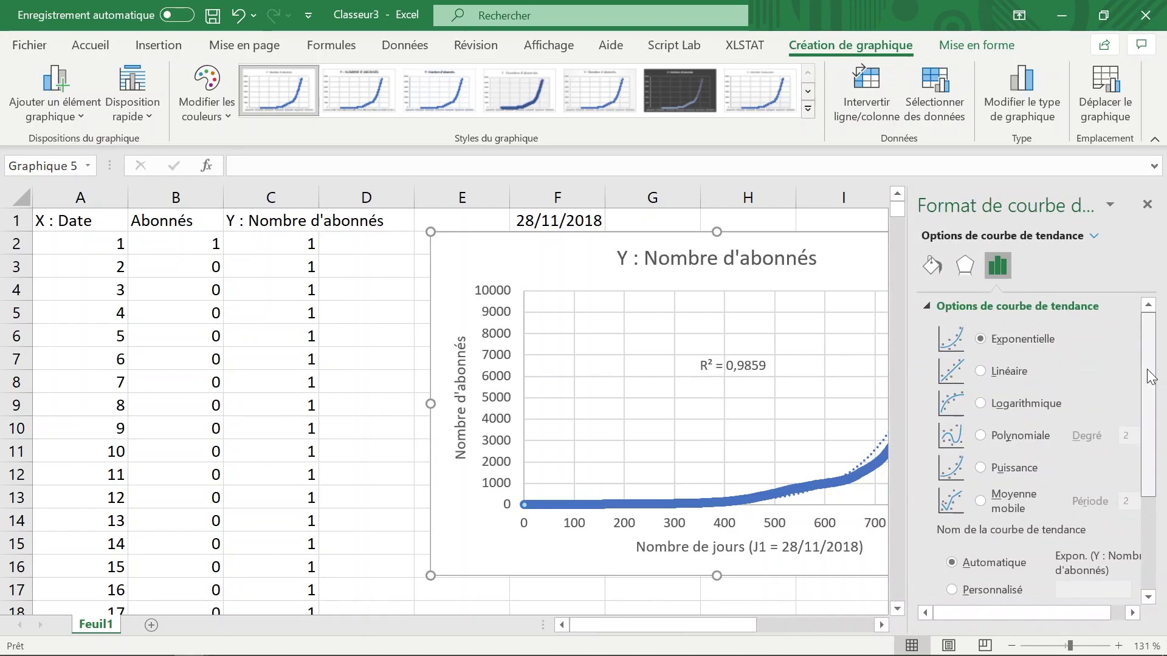
pyautogui.moveTo(1146, 373); pyautogui.dragTo(1146, 520)
pyautogui.click(1039, 555)
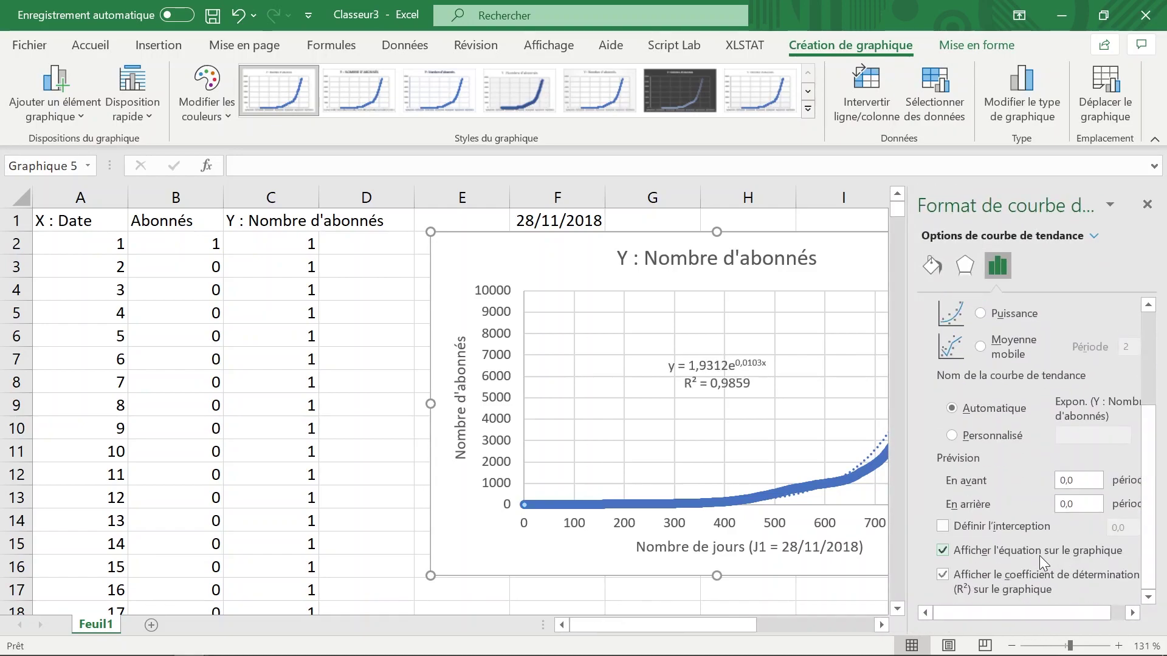
pyautogui.click(1147, 204)
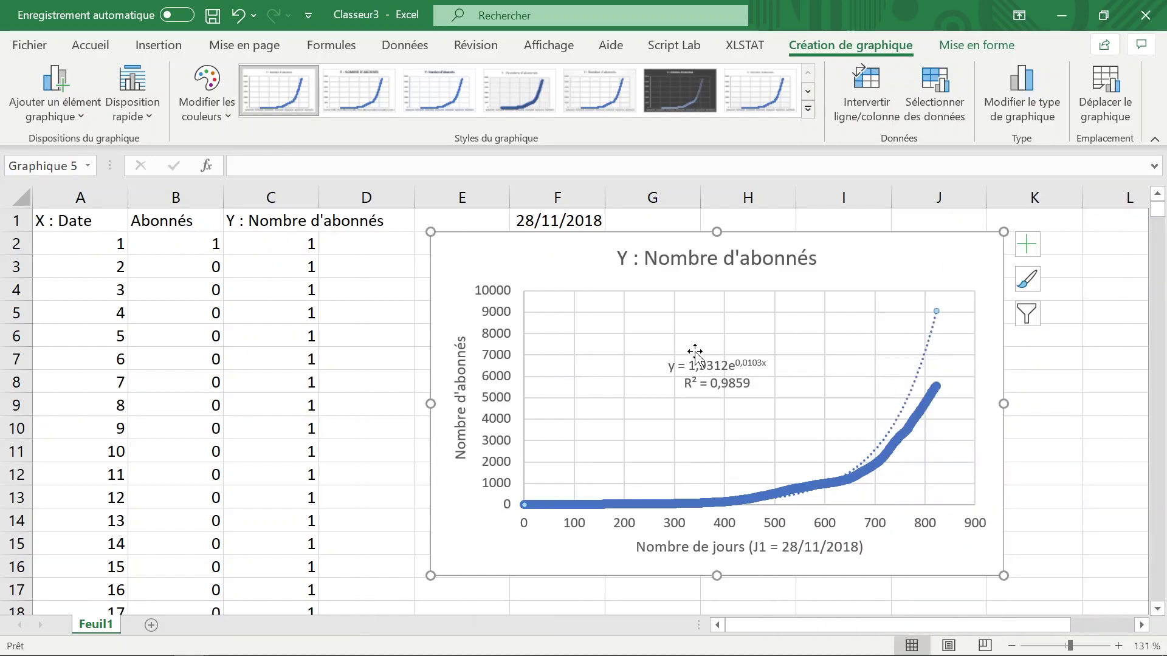